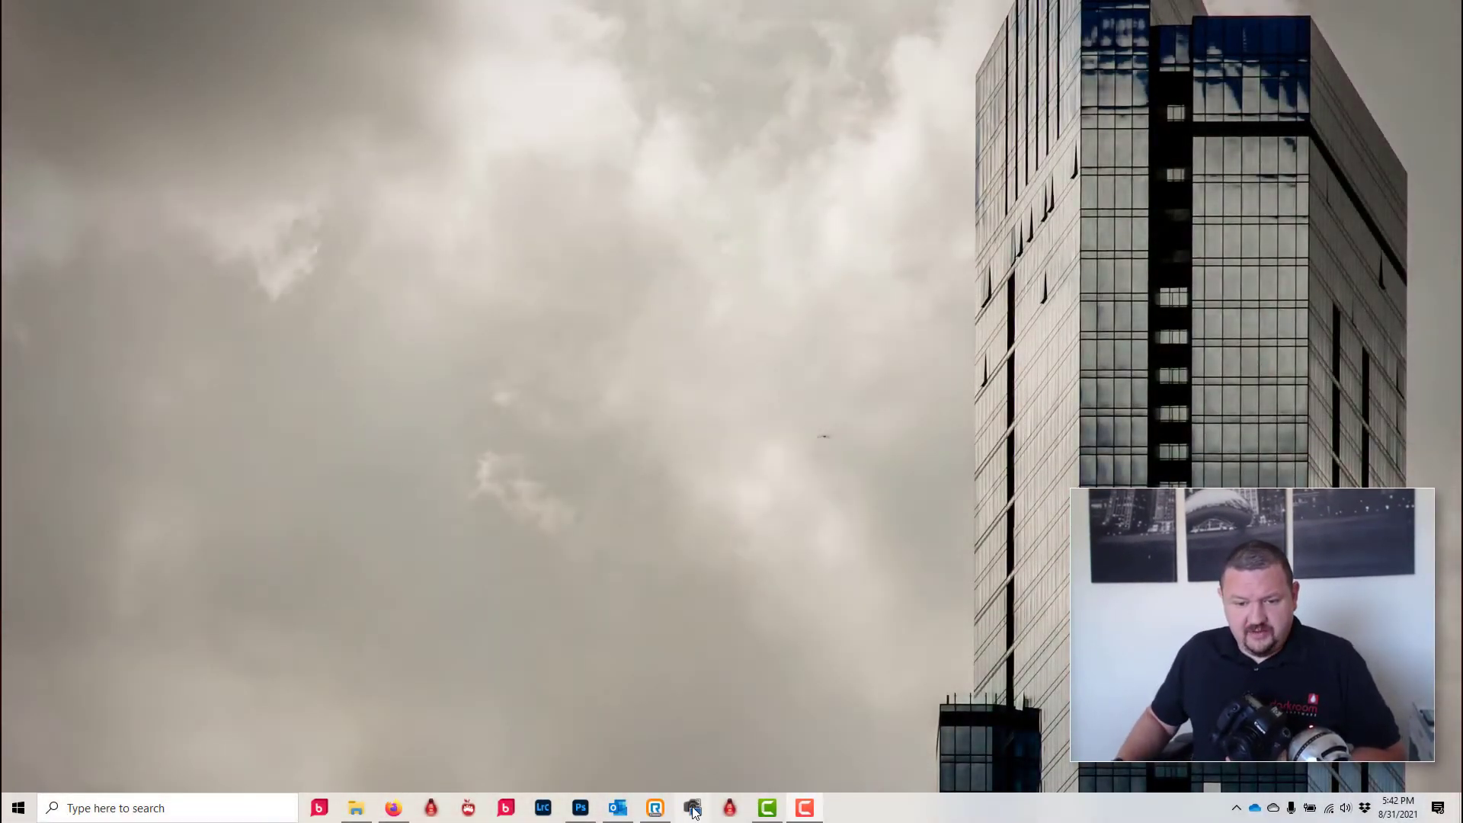
- Launch EOS Utility, open the EOS 6D remote shooting window and move it to the desktop's right side
left_click(693, 810)
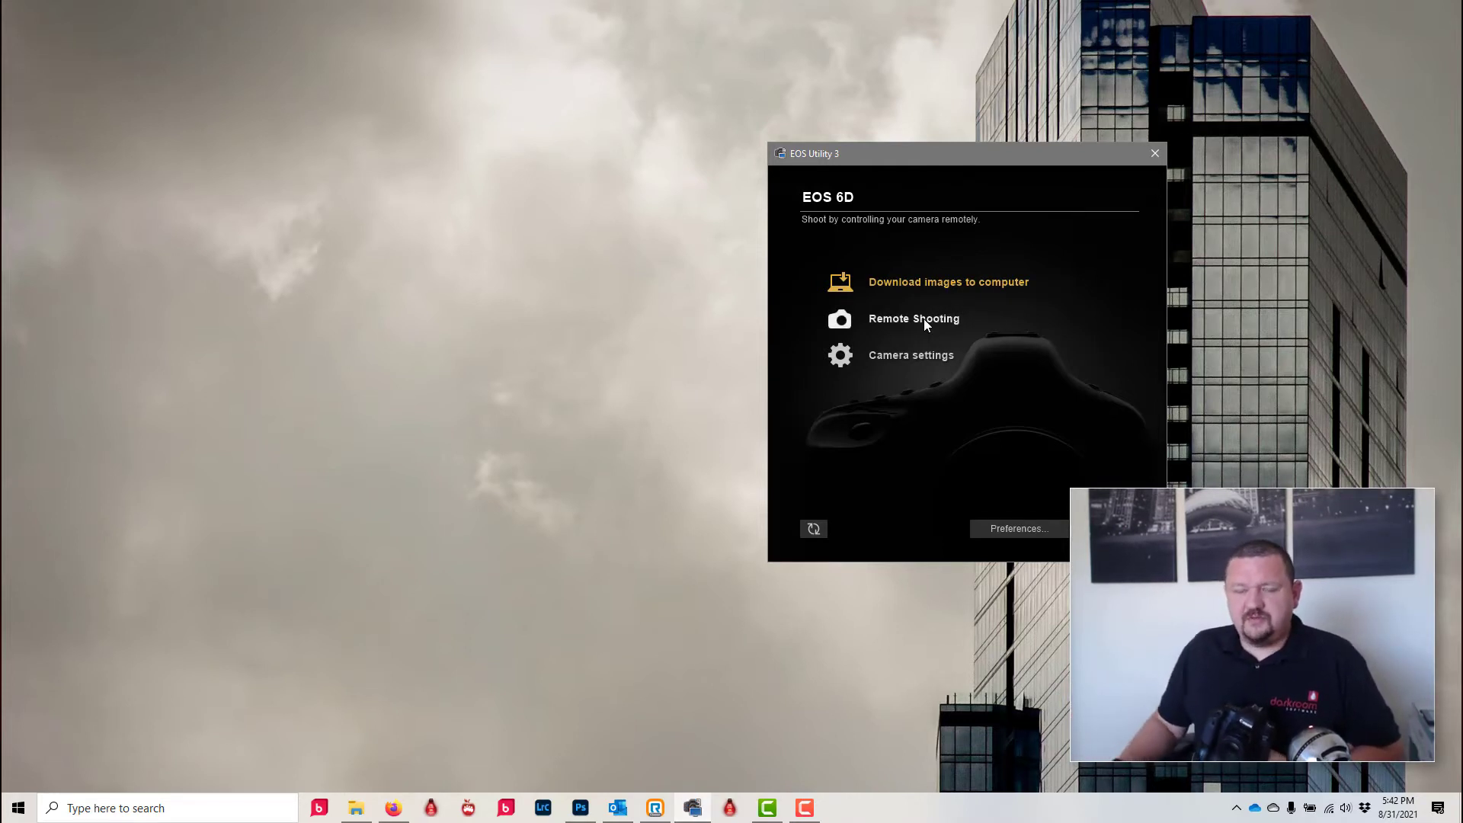
left_click(865, 322)
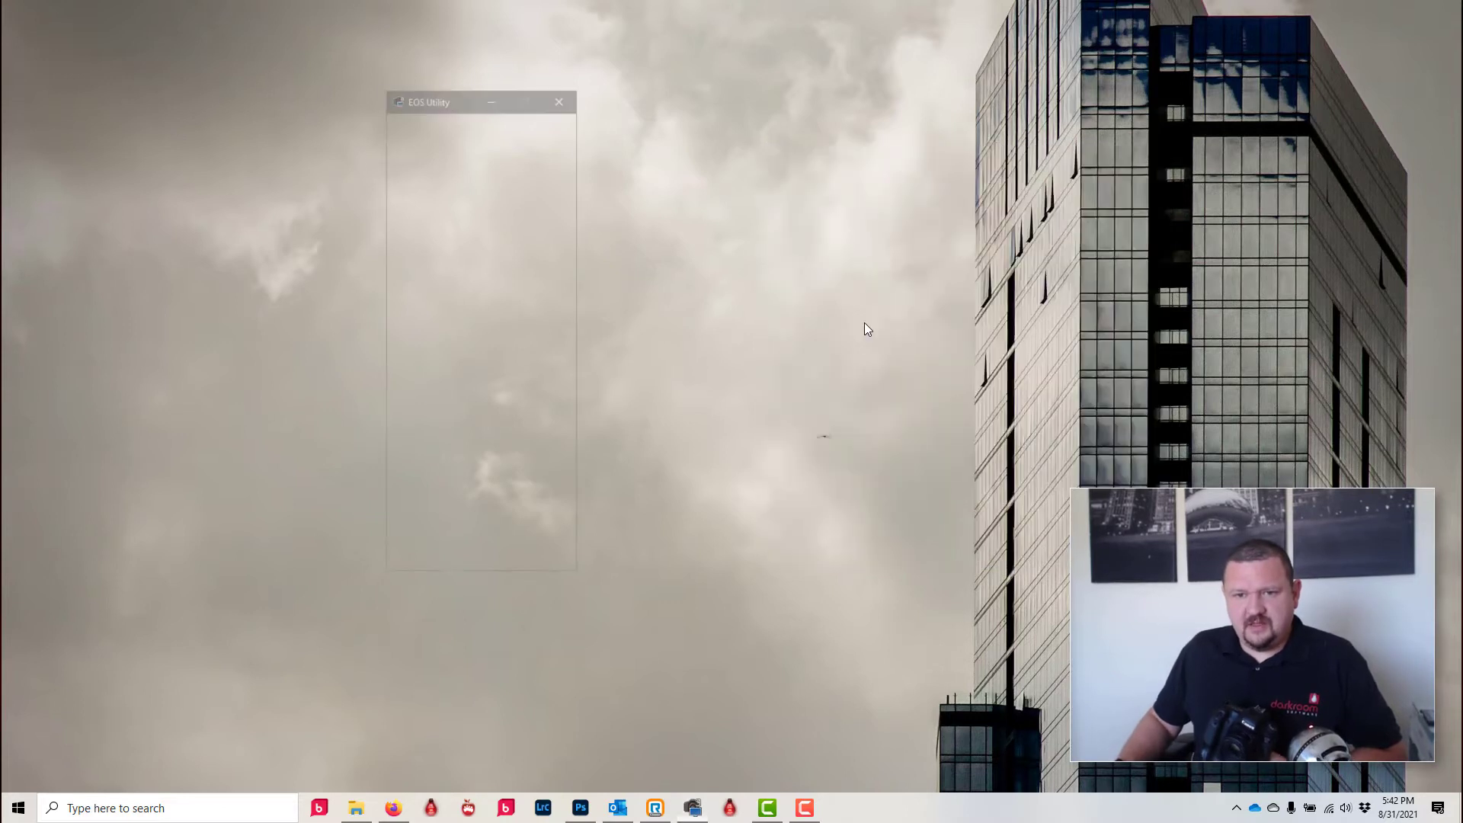
left_click_drag(460, 98, 997, 88)
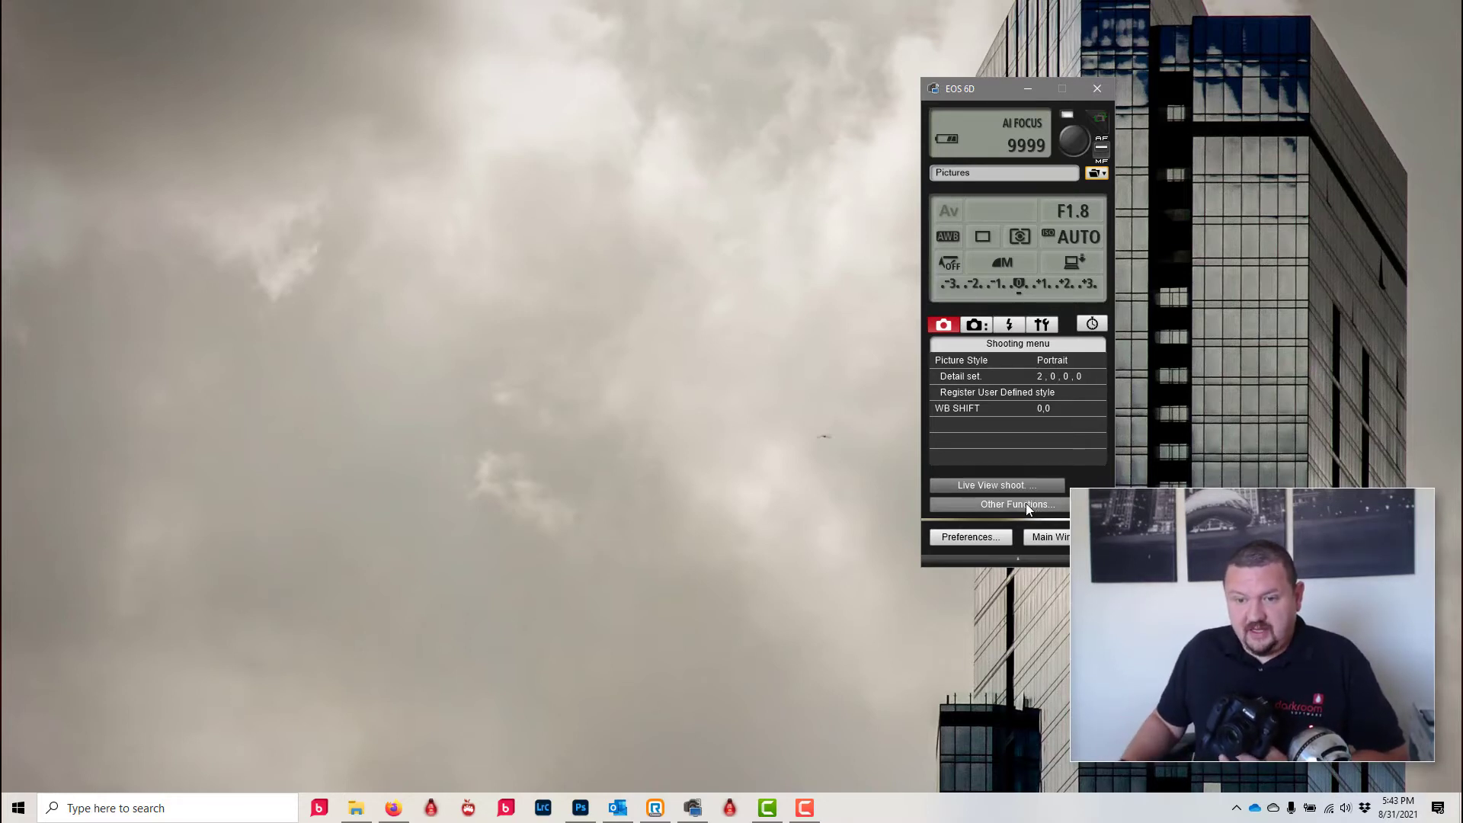
- Set EOS Utility's destination folder to C:\DarkroomHotFolder in Preferences and save it
left_click(995, 538)
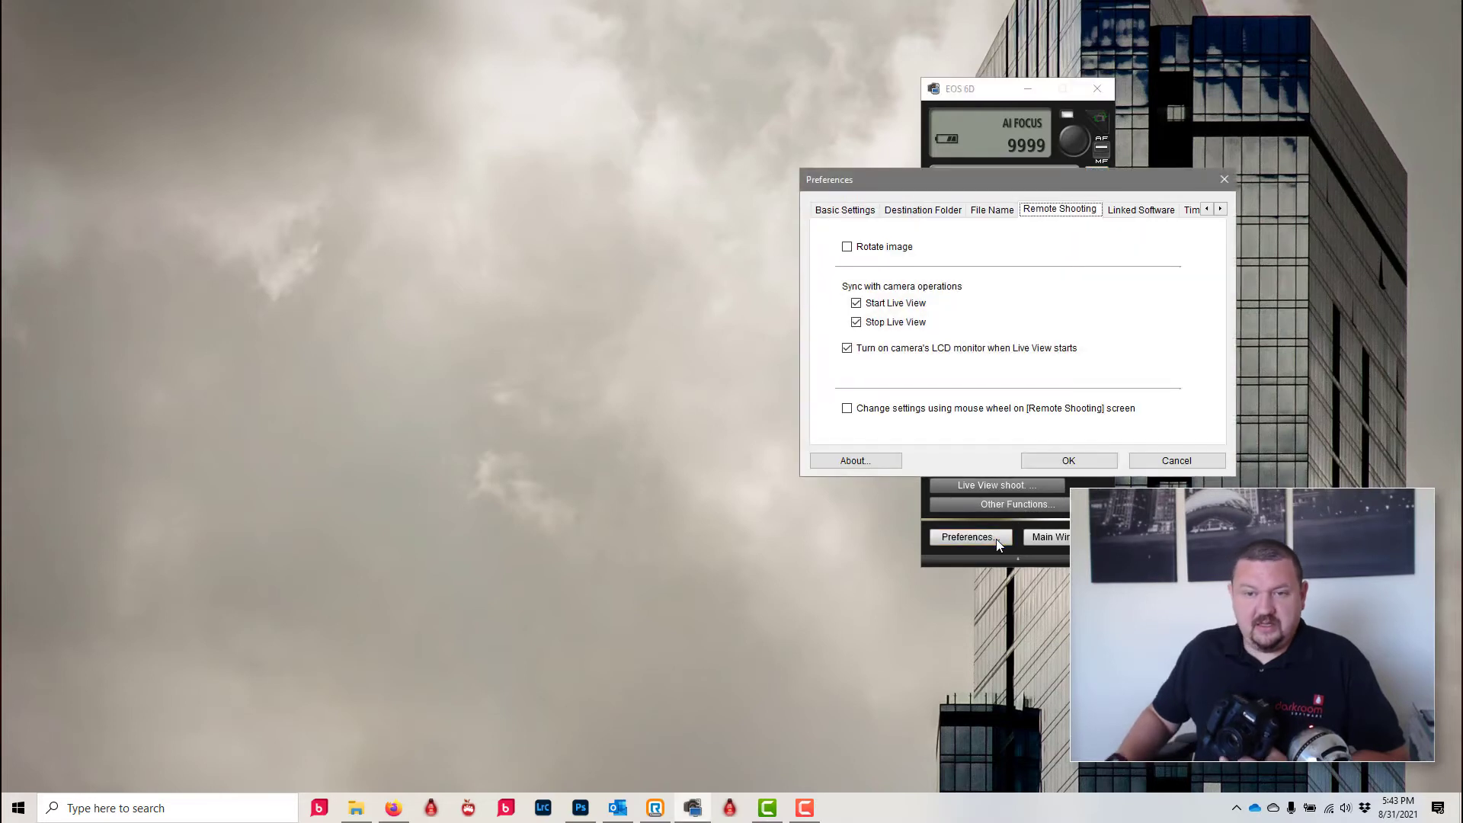
left_click(922, 210)
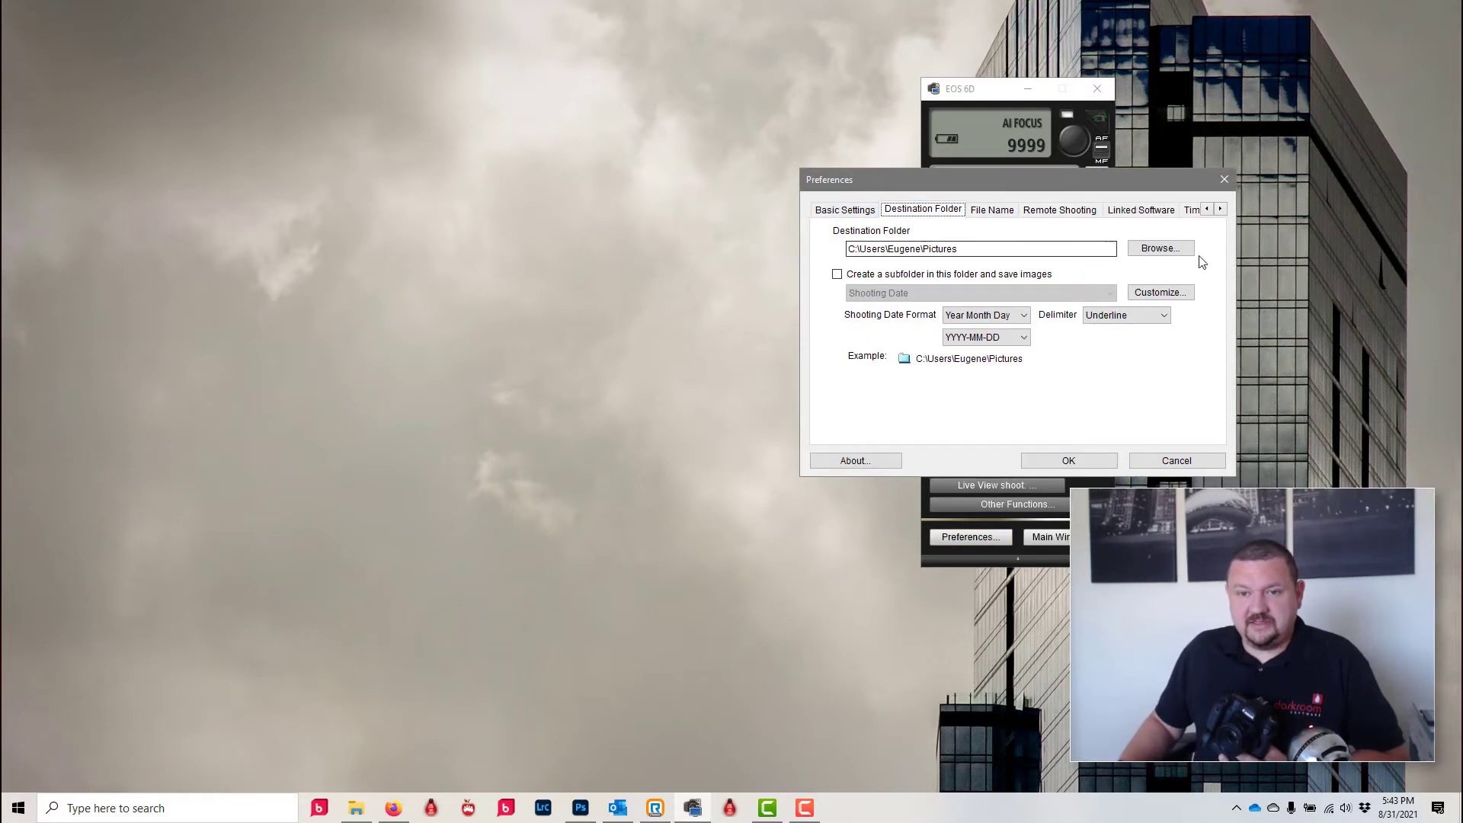
left_click(1131, 251)
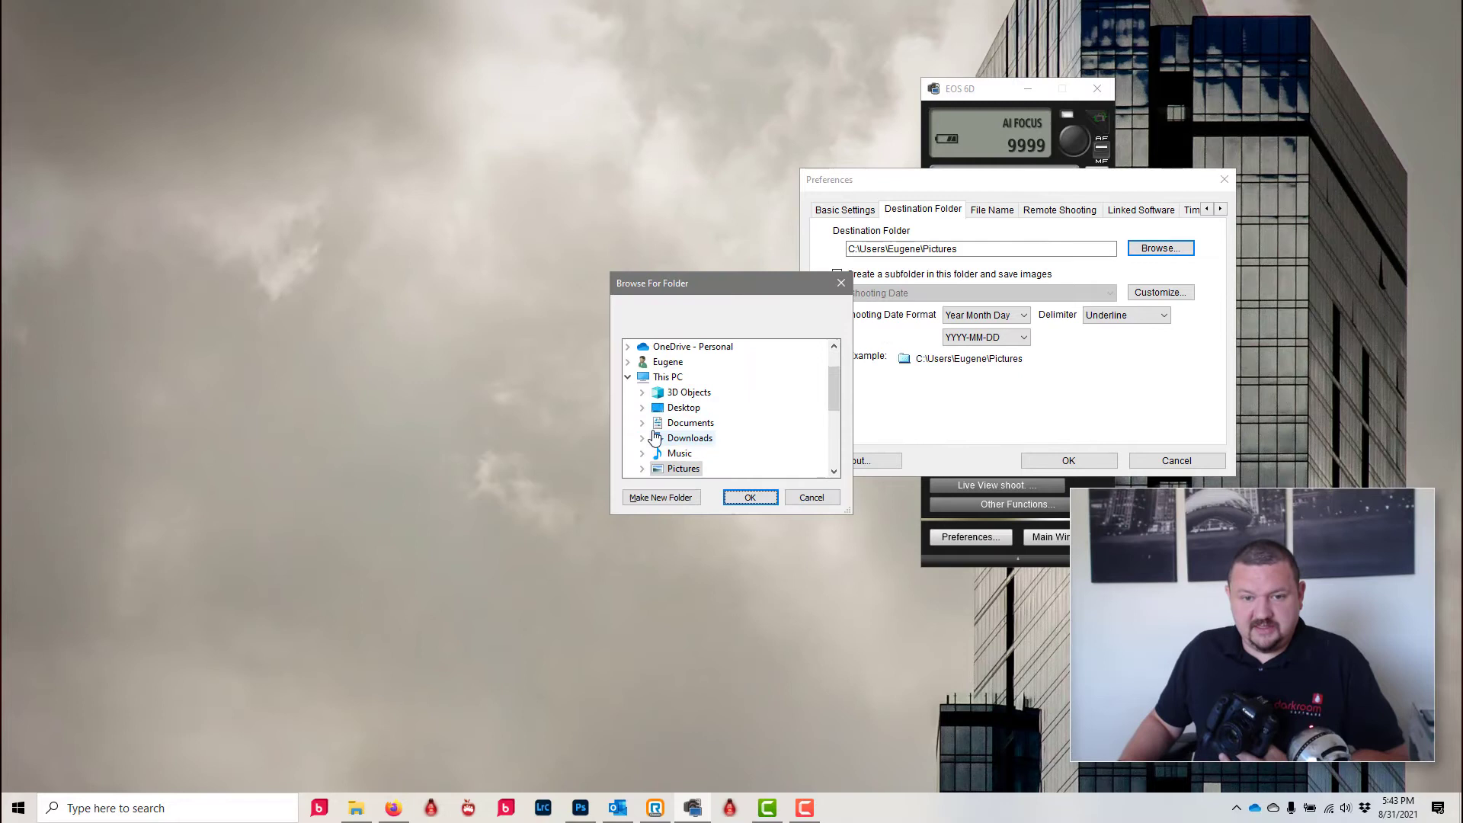
scroll(649, 426, "down", 2)
left_click(642, 408)
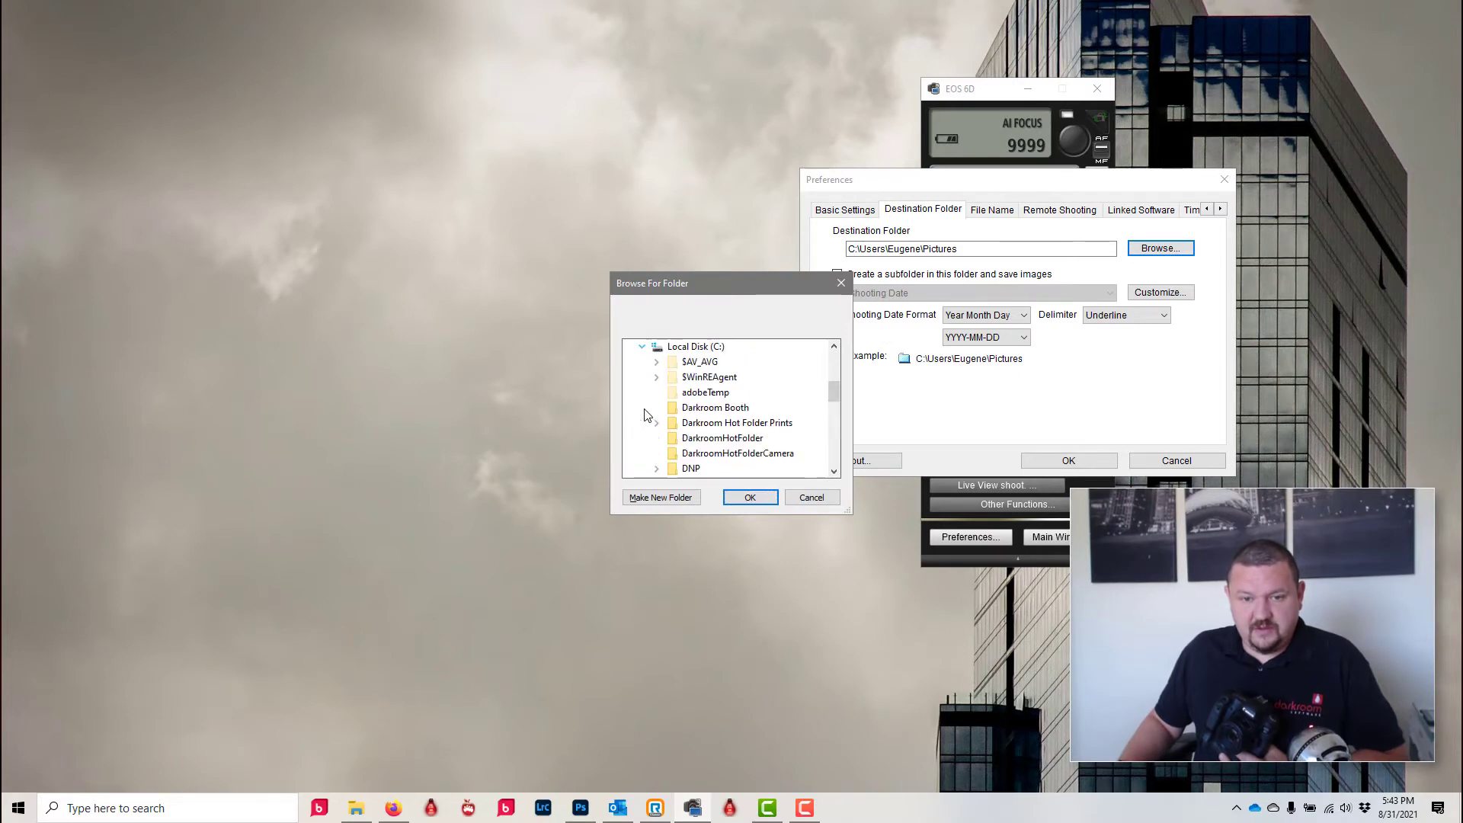
left_click(724, 438)
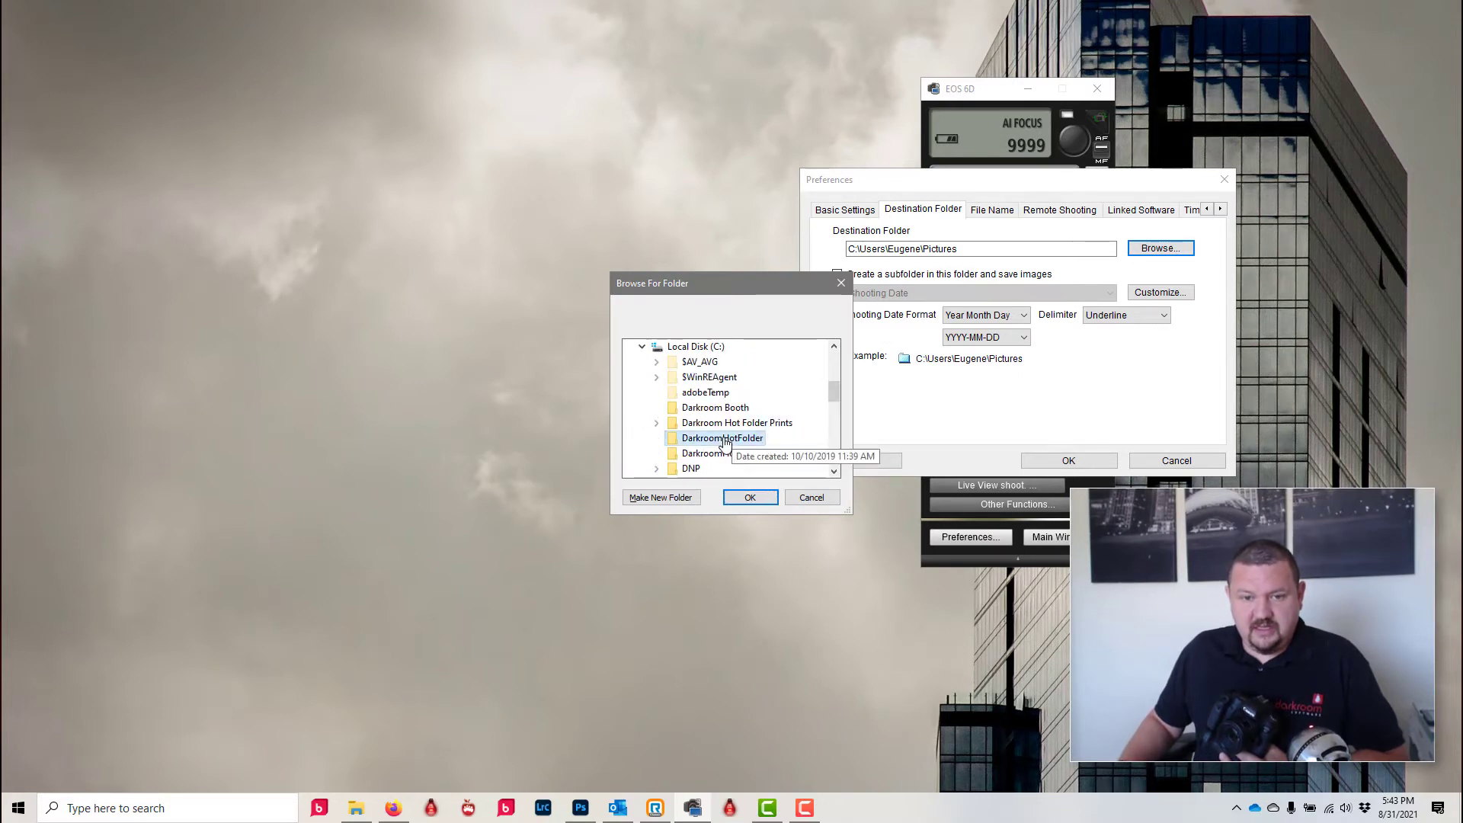
left_click(750, 499)
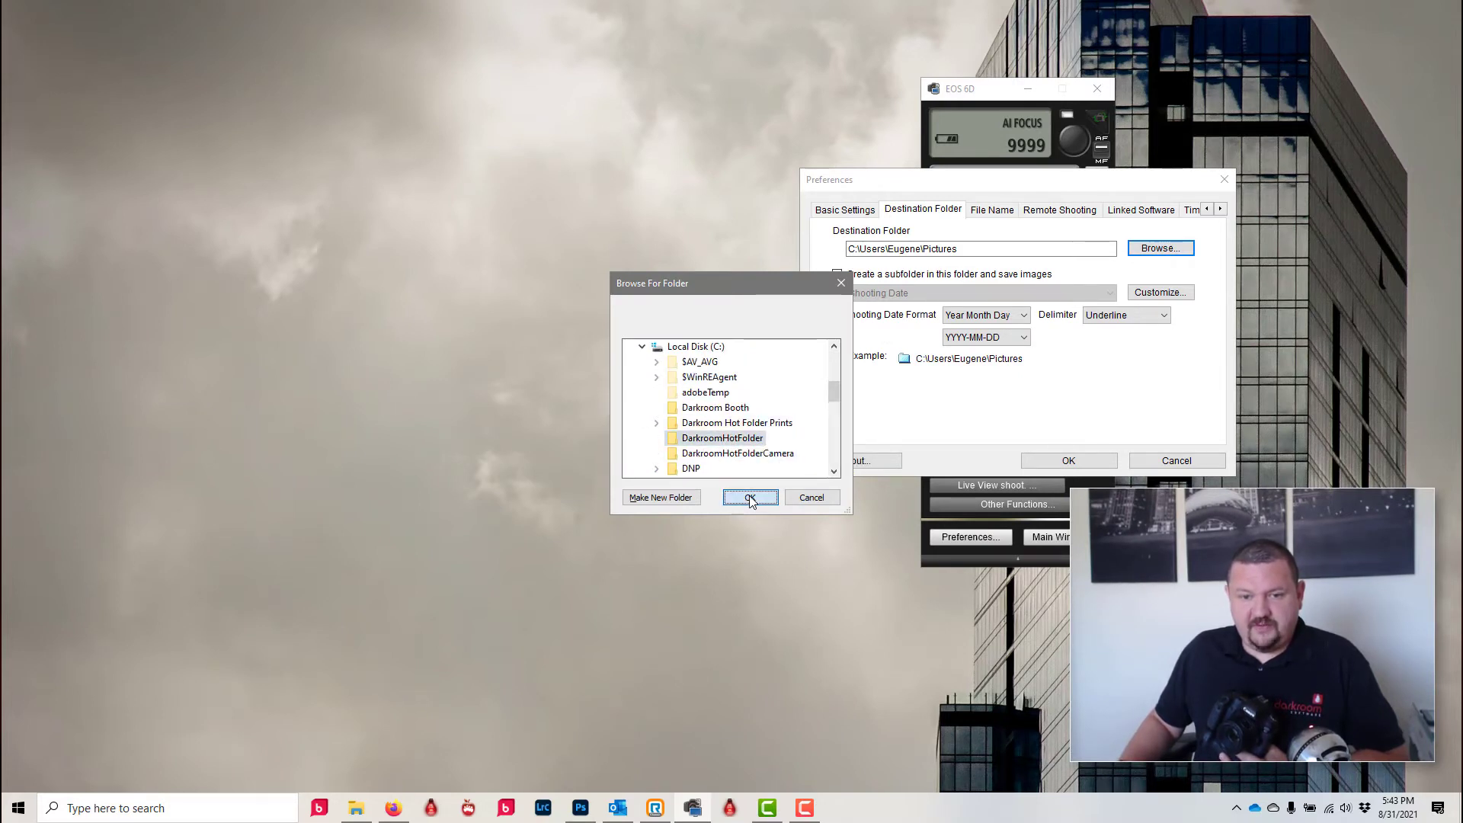
left_click(1079, 457)
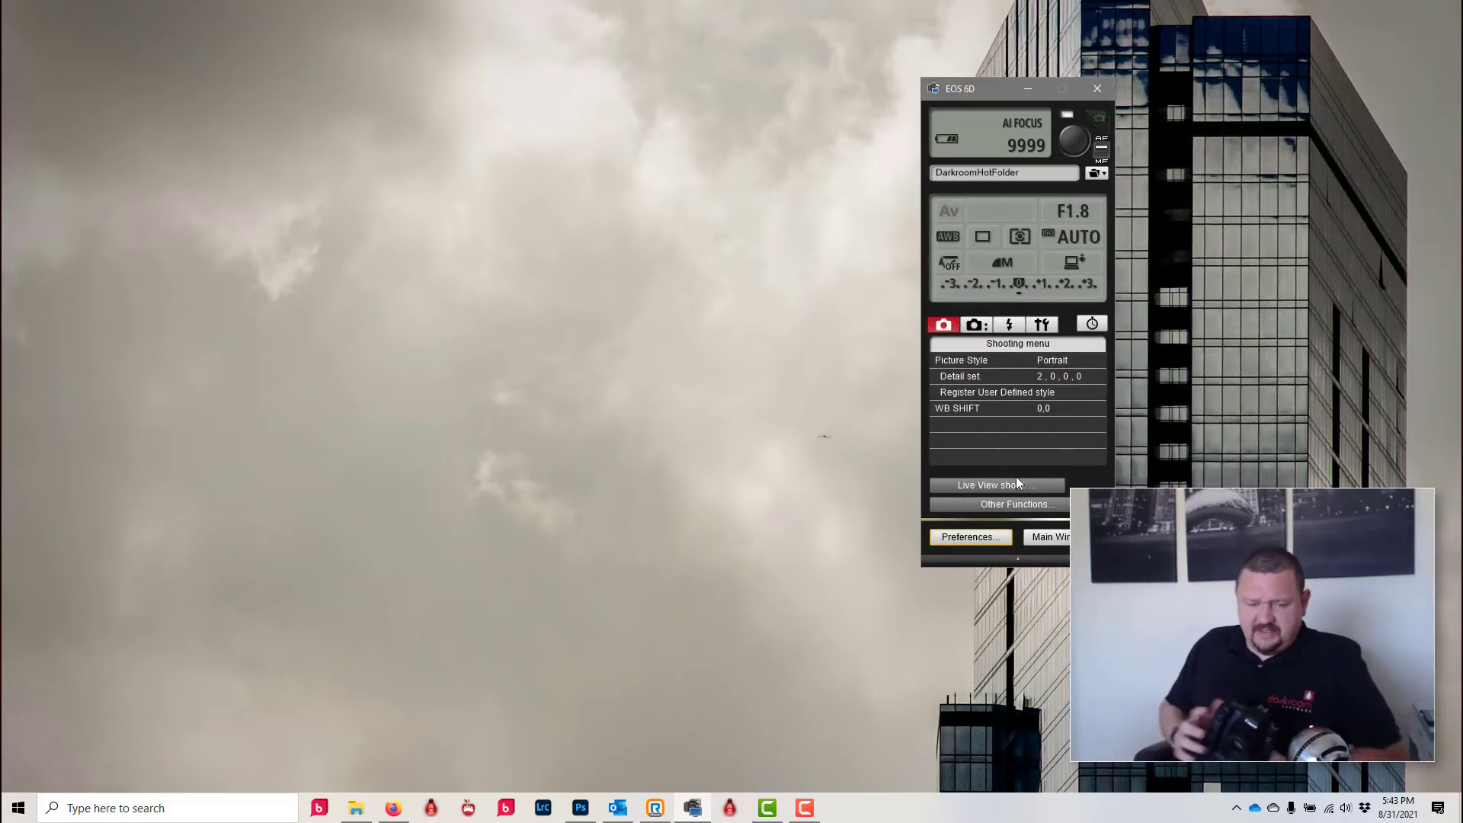
- Set HotFolder copies to 0 (NO PRINT), upload to gallery 'upload test' with custom date 8/31/2021, and save
left_click(1237, 809)
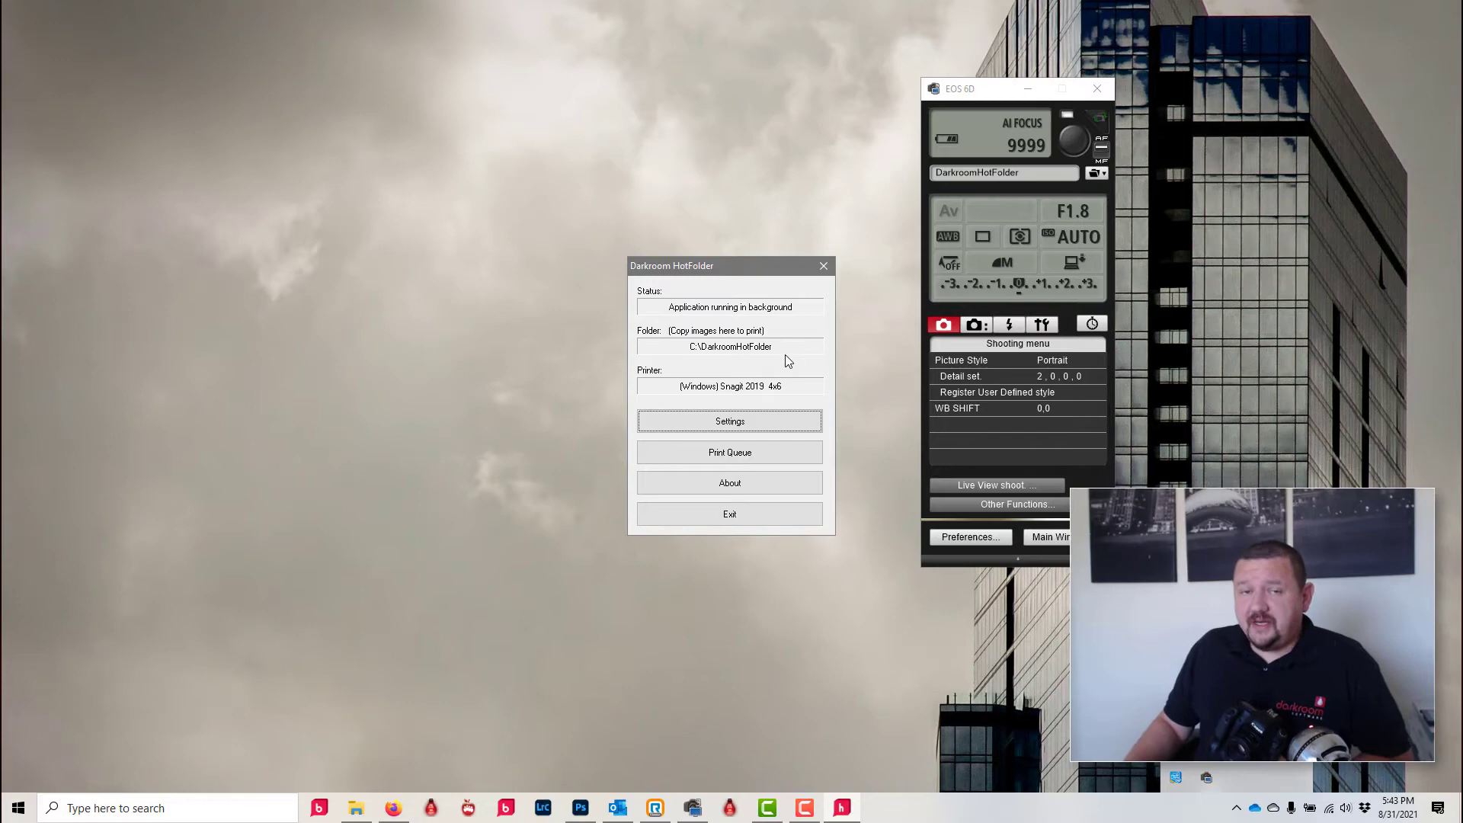
left_click(758, 424)
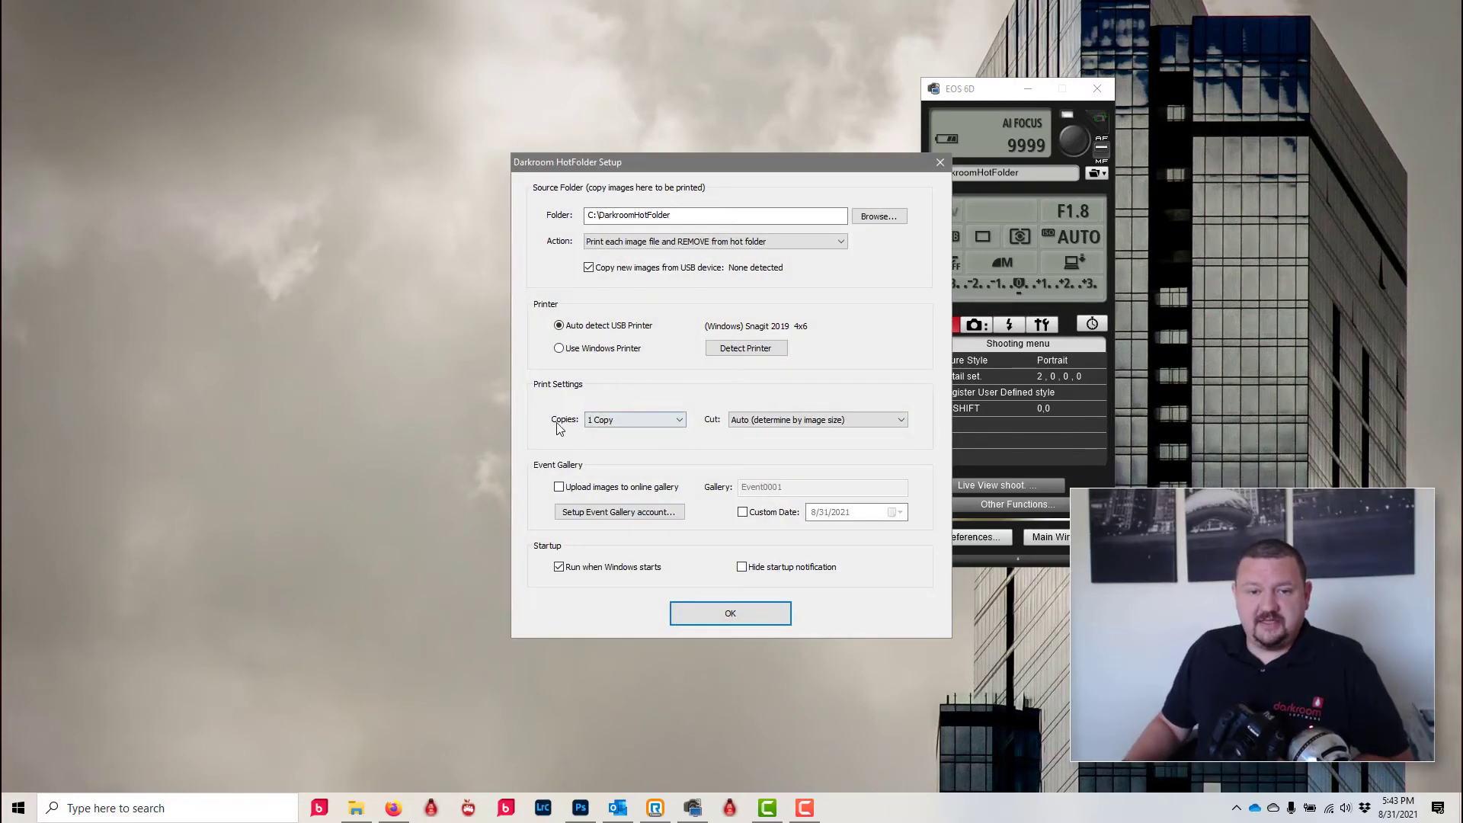
left_click(622, 418)
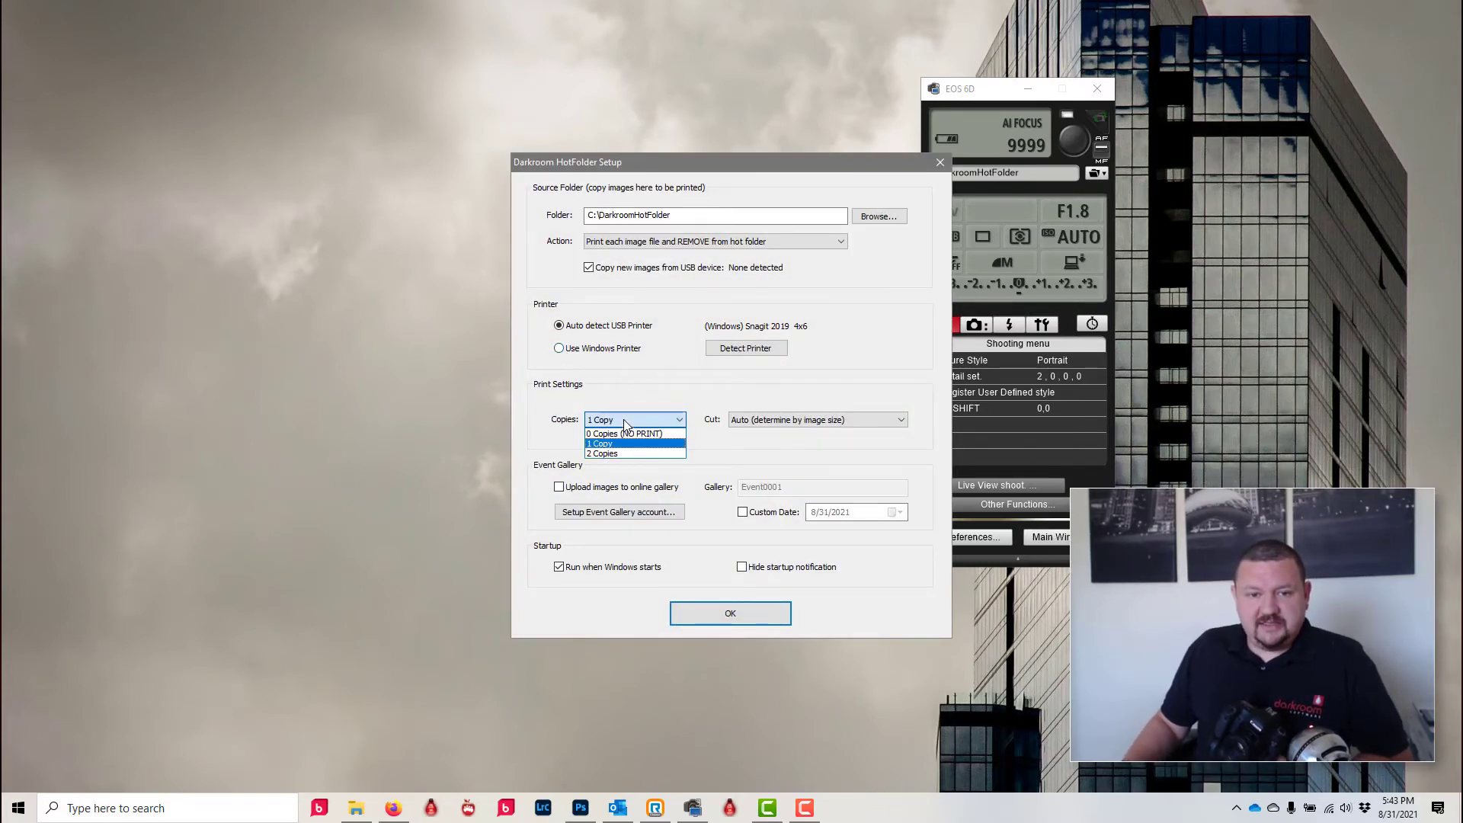
left_click(619, 434)
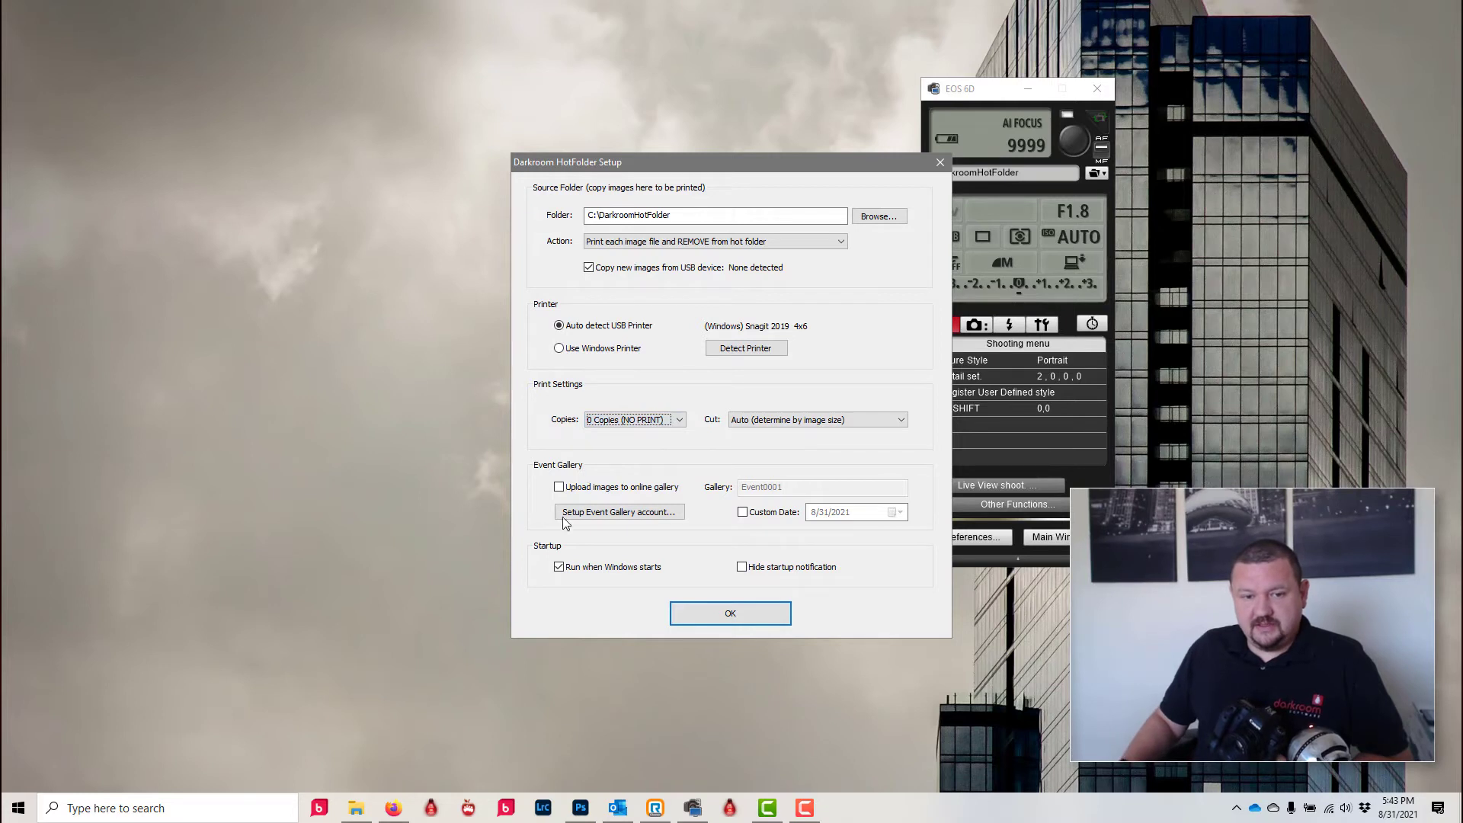
left_click(560, 487)
key("Tab")
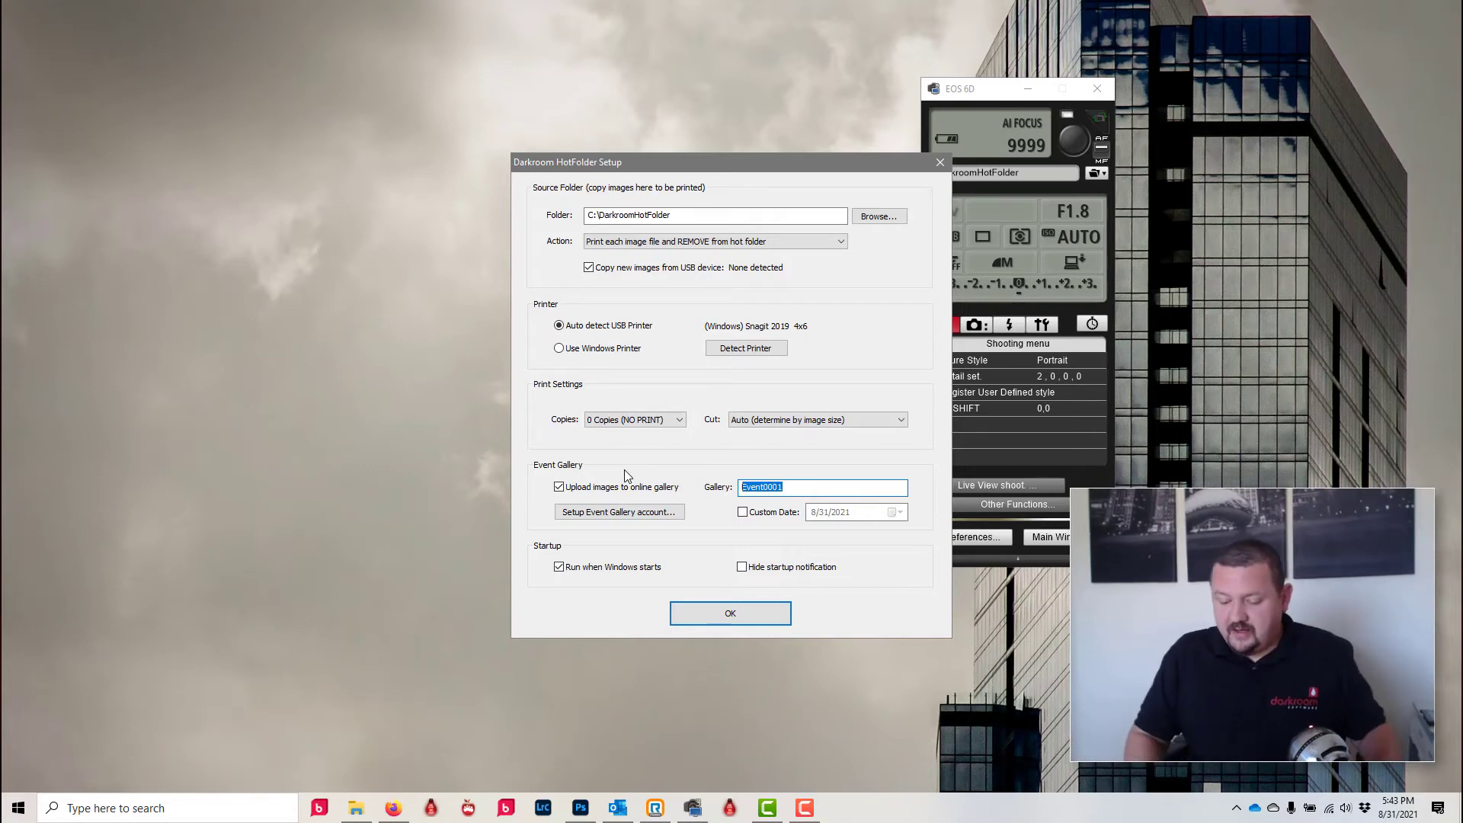
type("uploa")
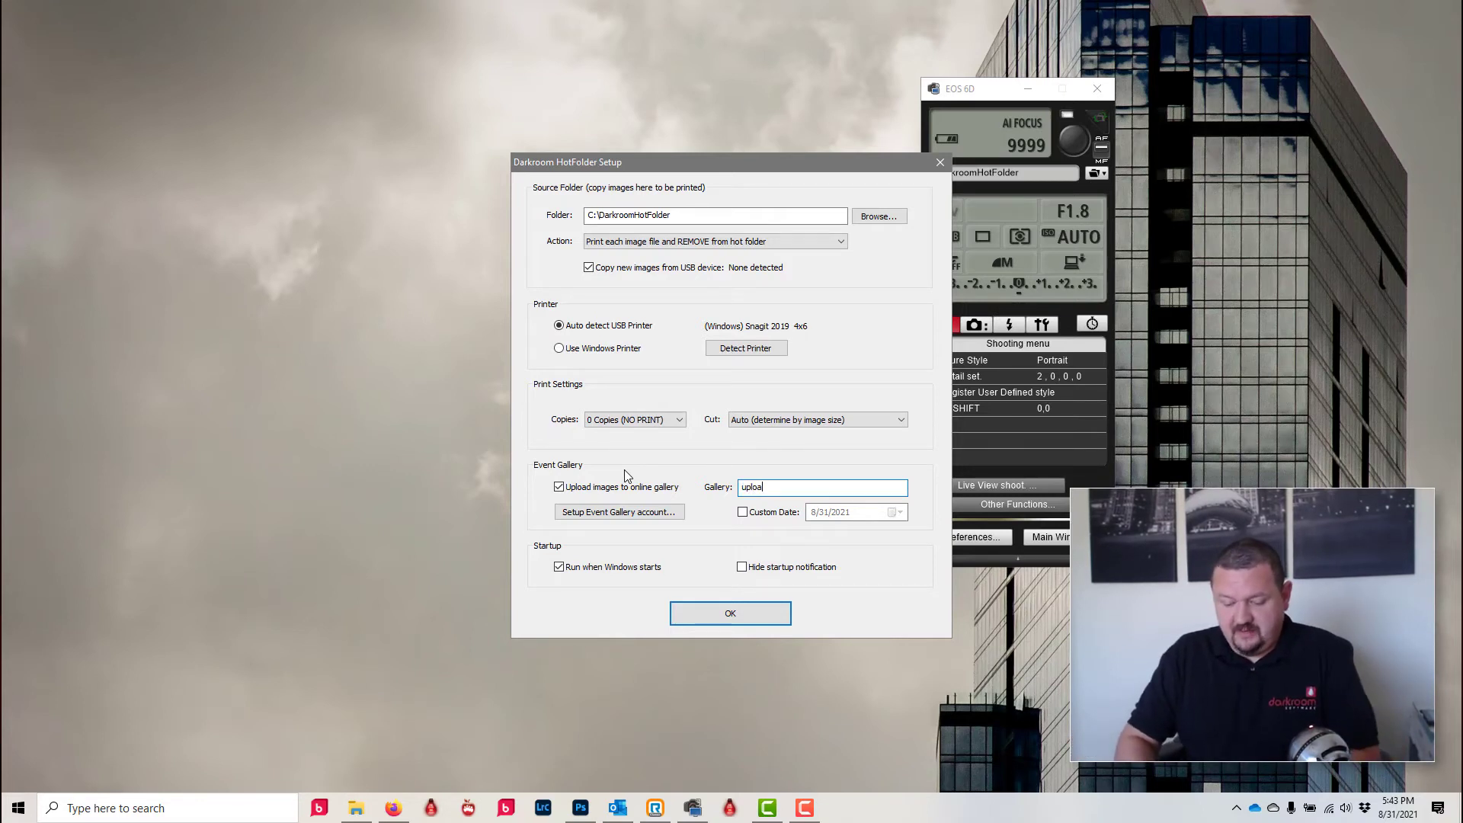
type("d test")
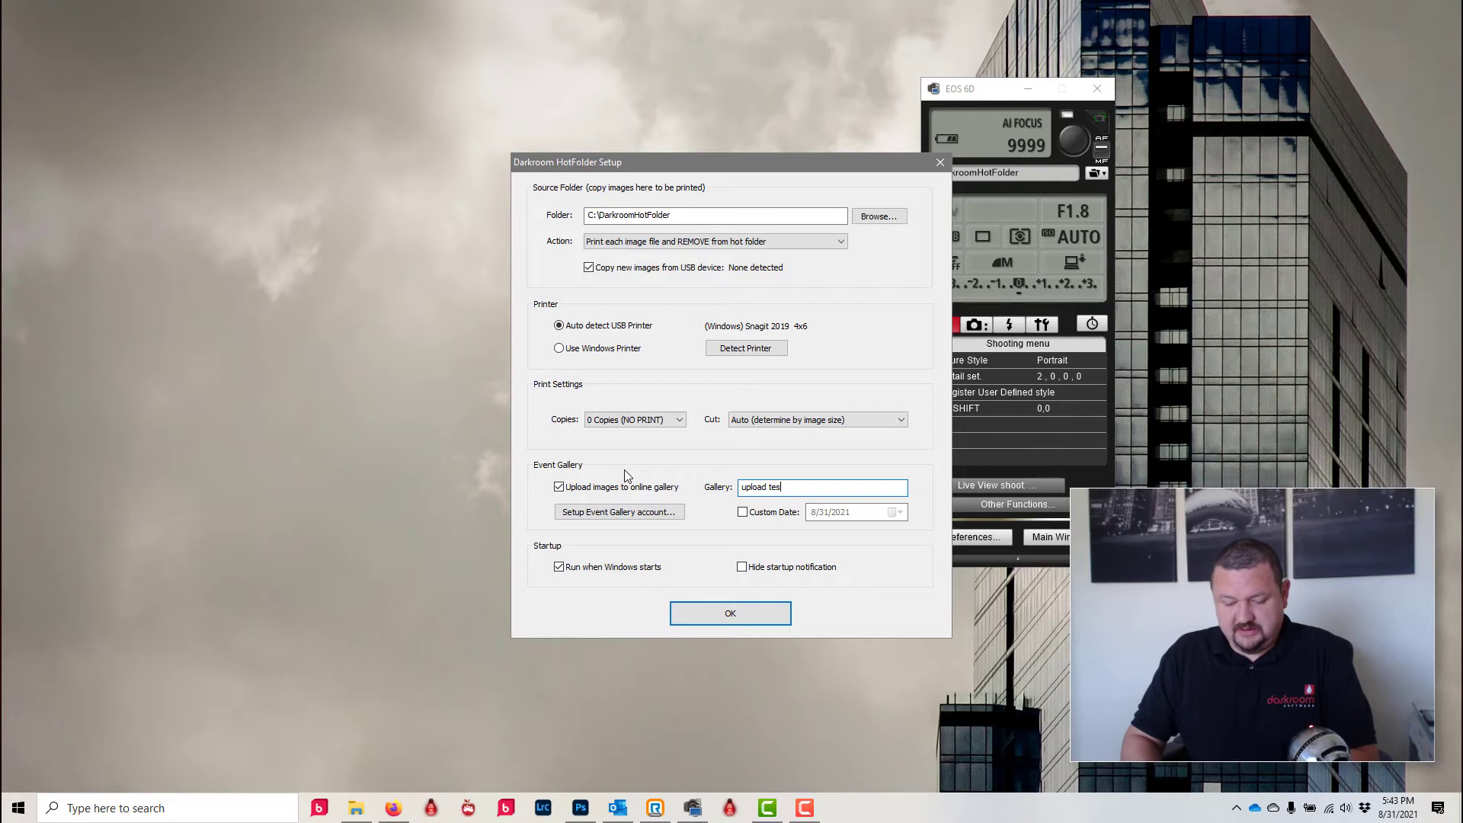
left_click(742, 512)
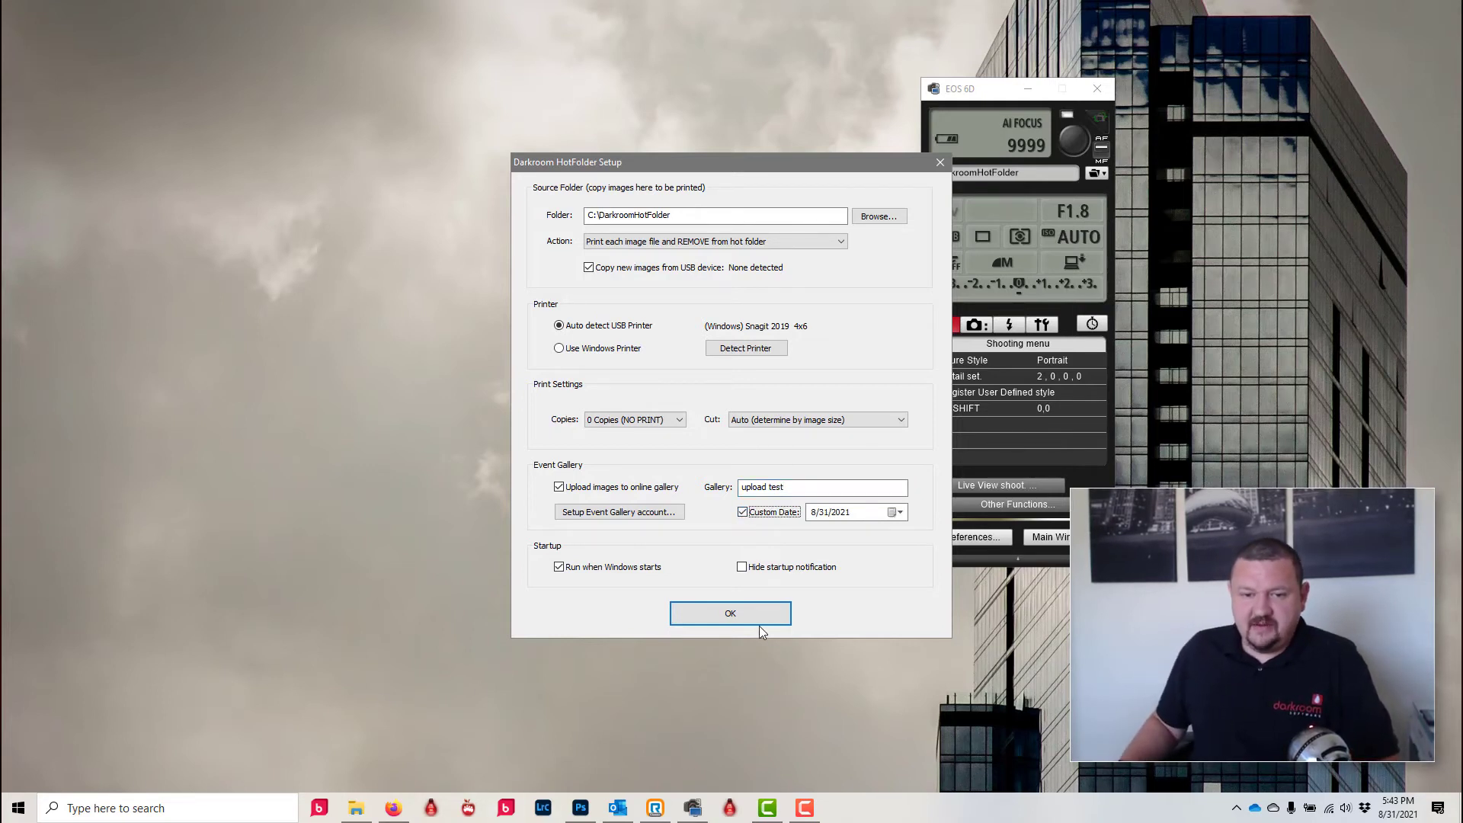
left_click(724, 614)
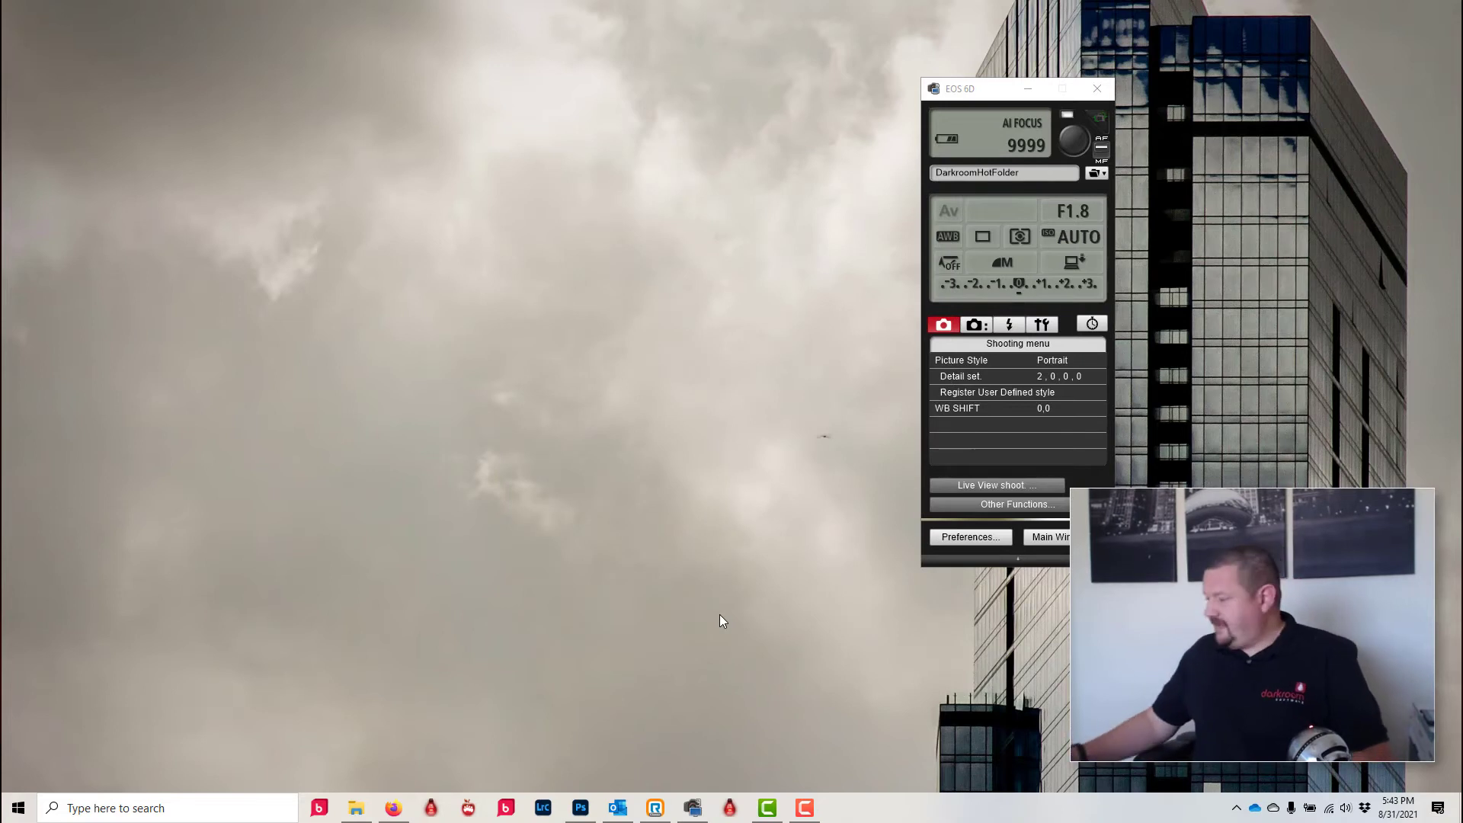
- Watch test shot IMG_8908.JPG arrive and leave DarkroomHotFolder, then bring up the Event Gallery dashboard in Firefox
left_click(354, 809)
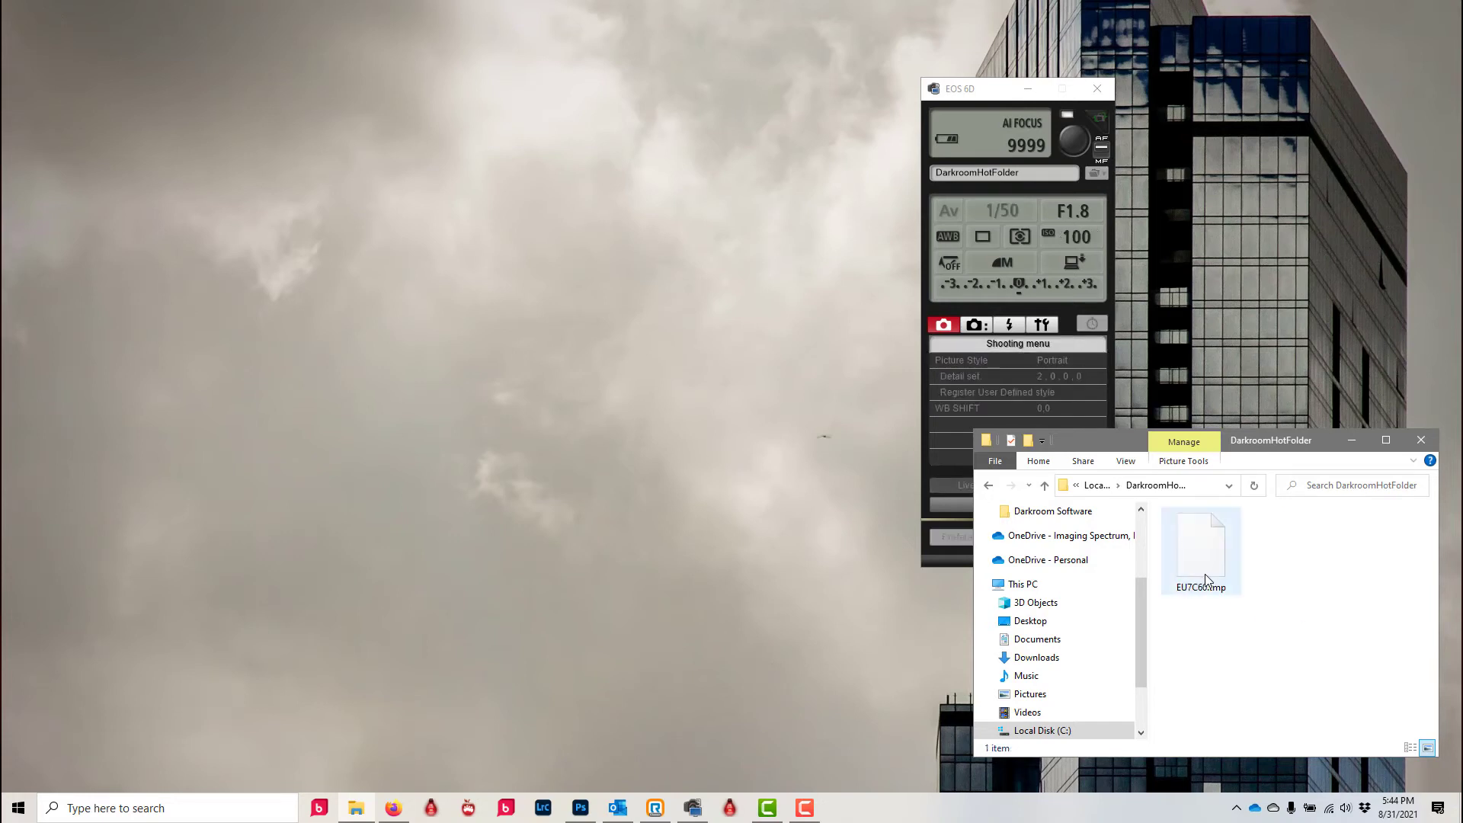
mouse_move(1209, 577)
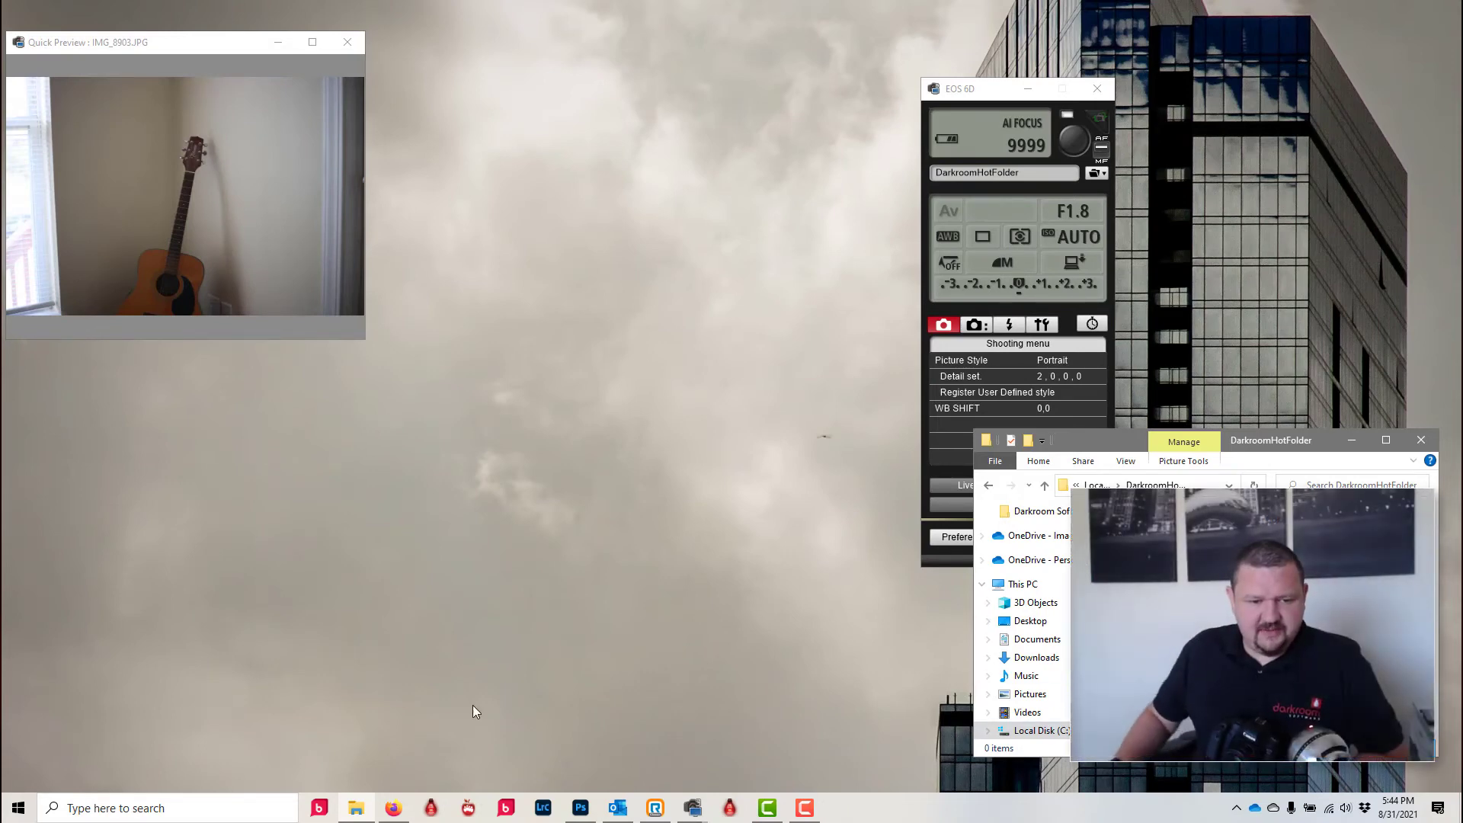
left_click(393, 808)
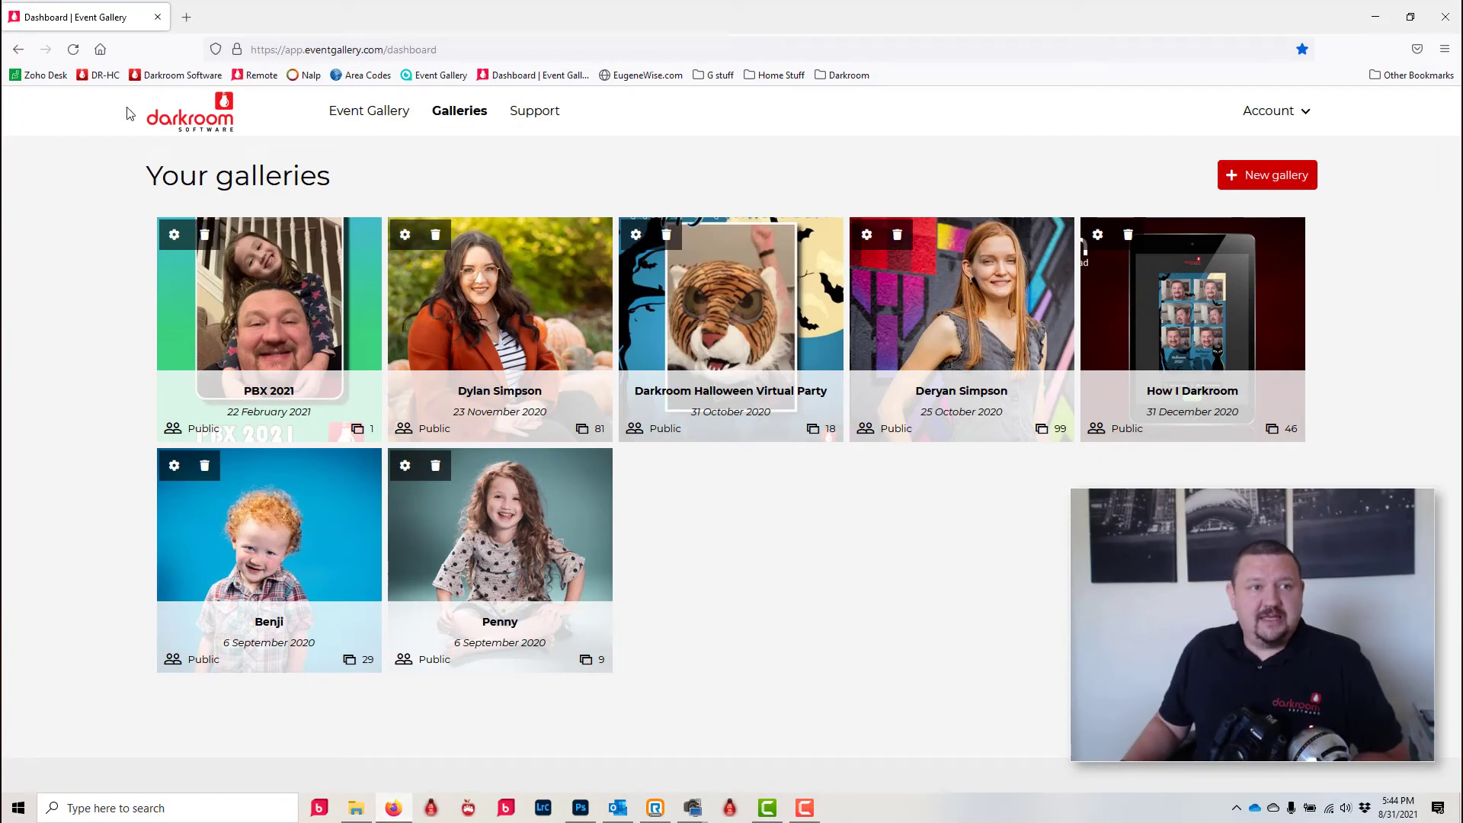
- Refresh the public Event Gallery site and open the new 'upload test' gallery card
left_click(431, 74)
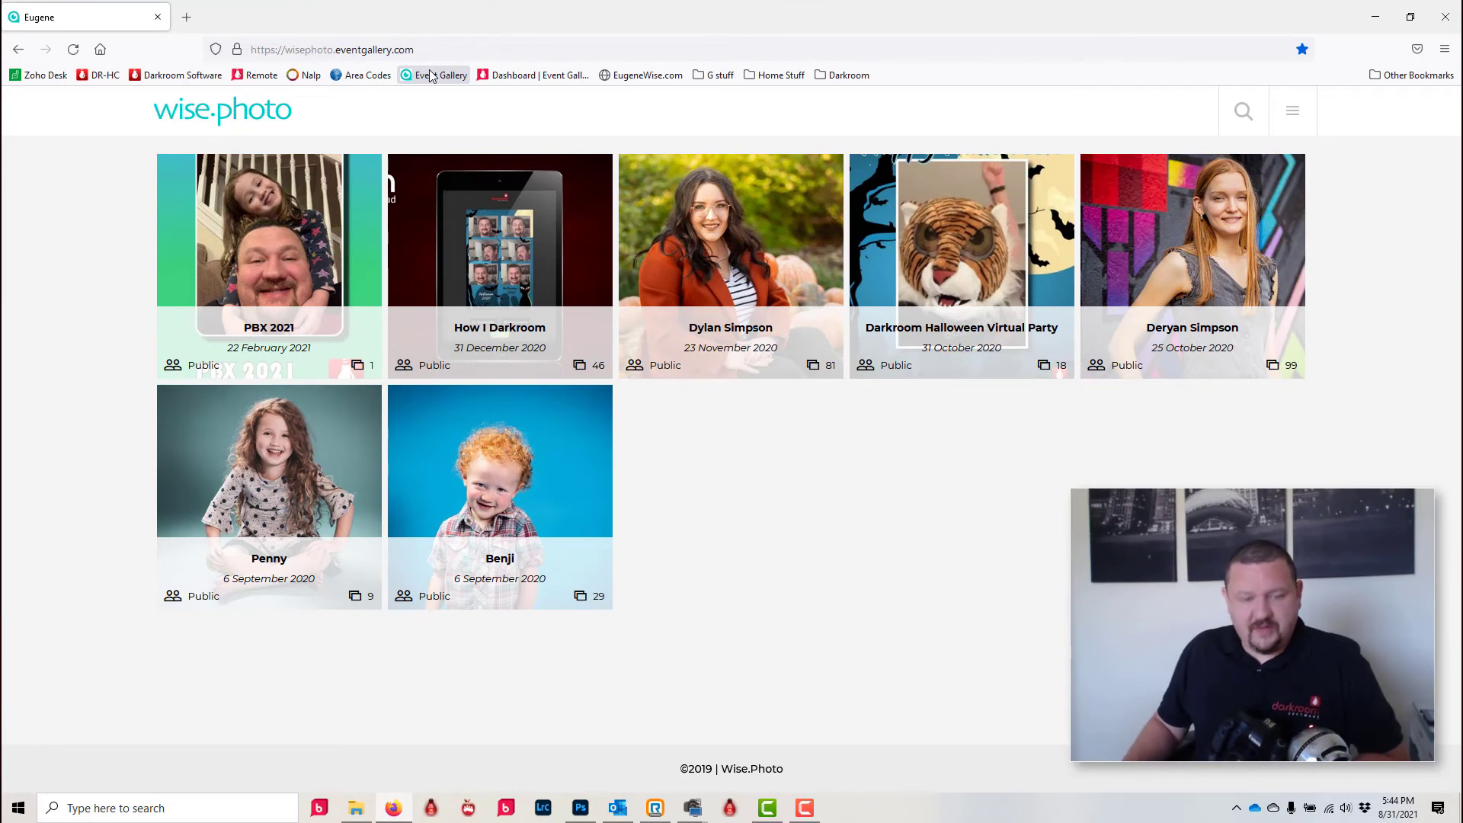
left_click(73, 55)
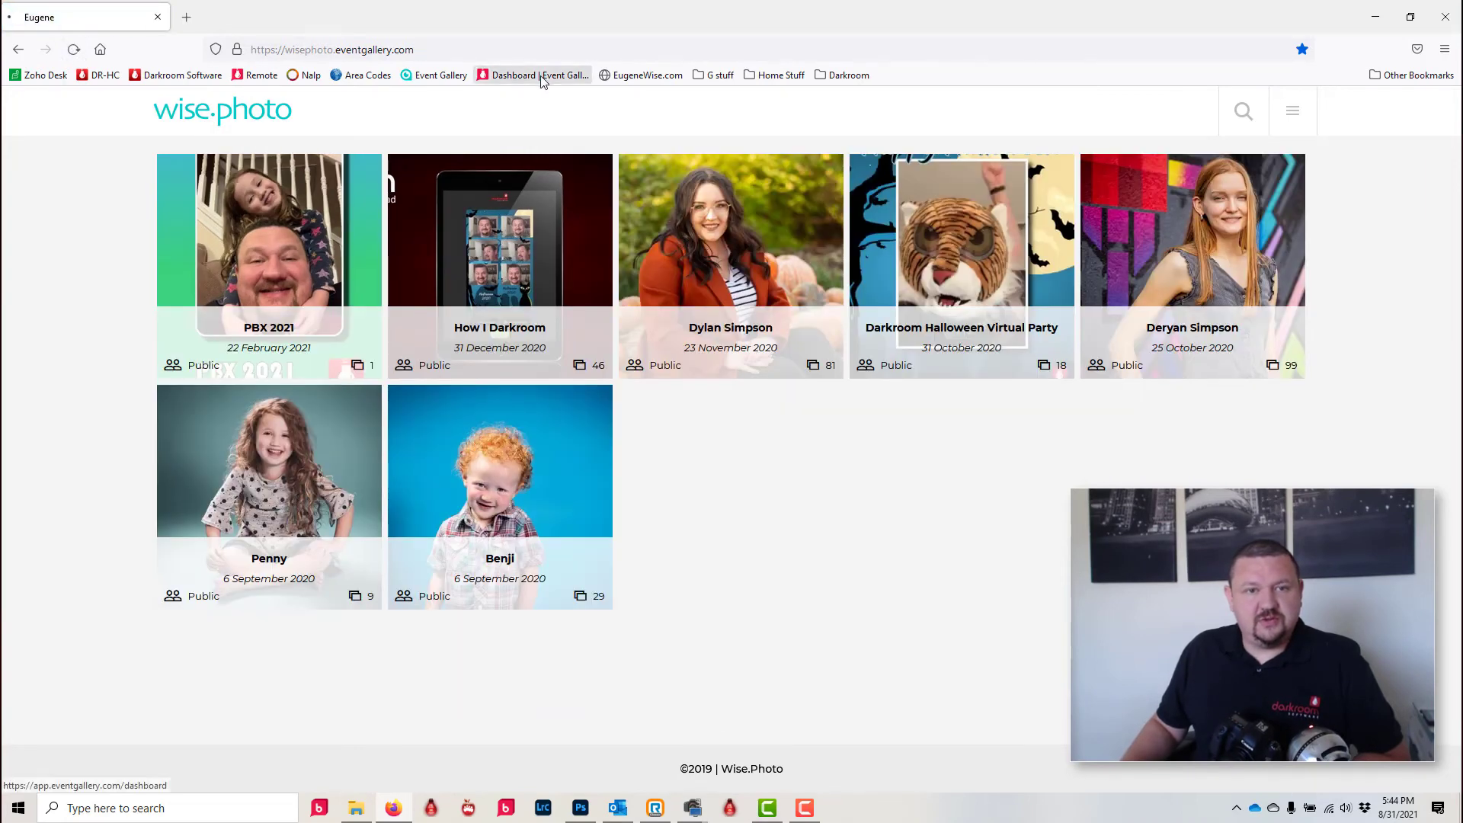
left_click(538, 75)
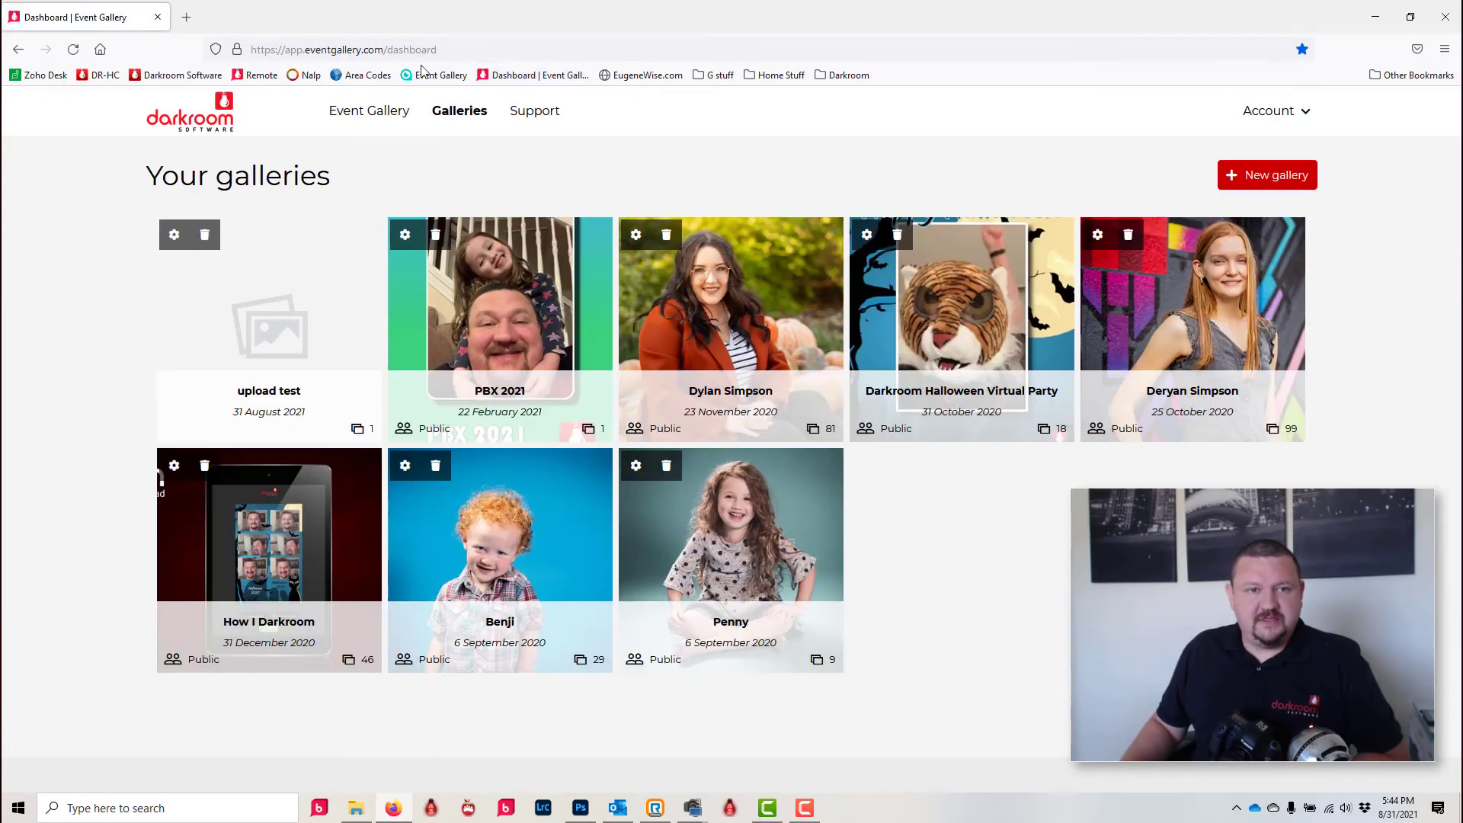
left_click(437, 75)
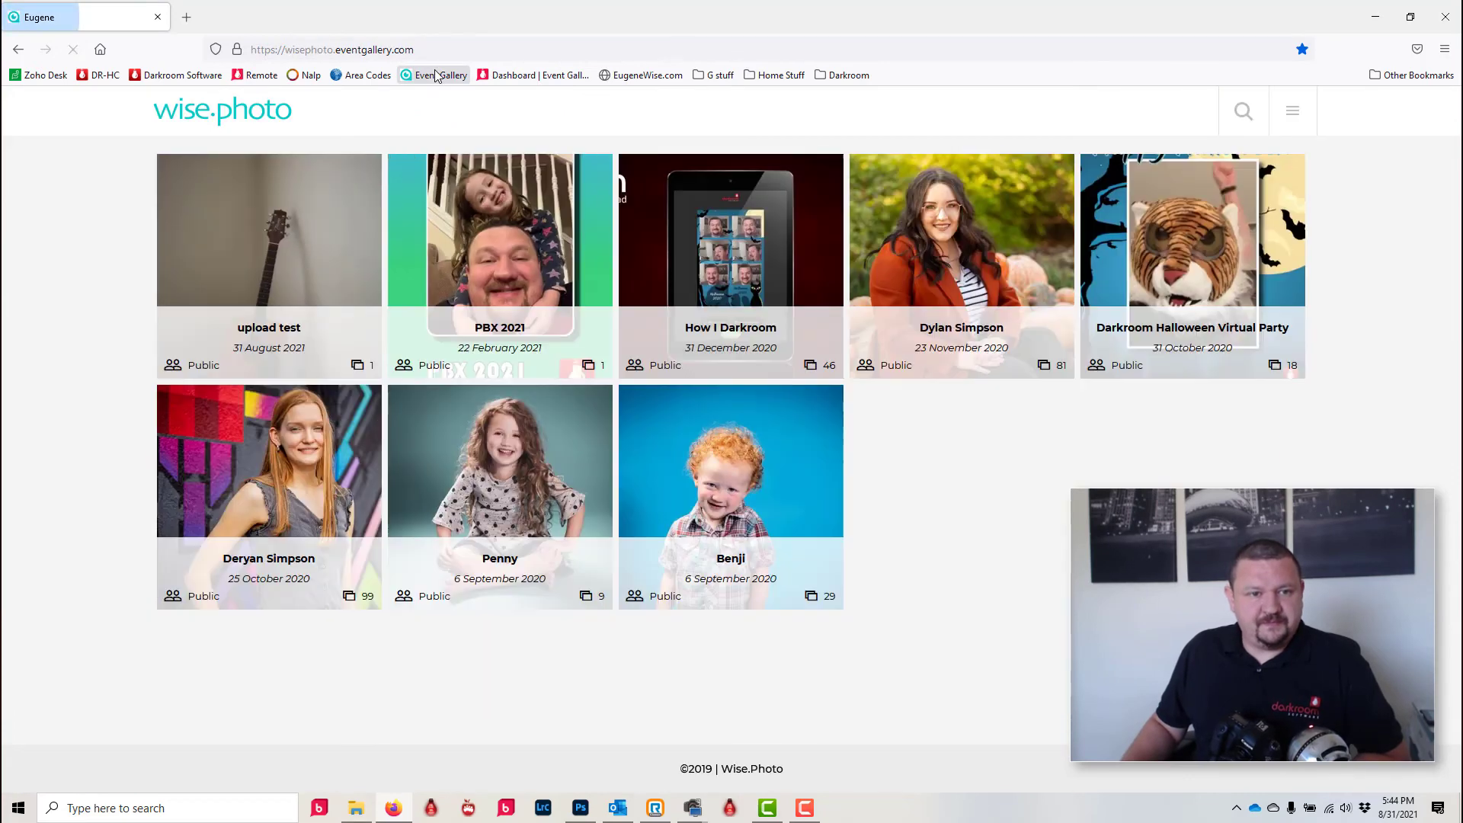
left_click(252, 216)
- Reload the 'upload test' gallery page at wisephoto.eventgallery.com/upload-test to show newly uploaded shots
left_click(530, 49)
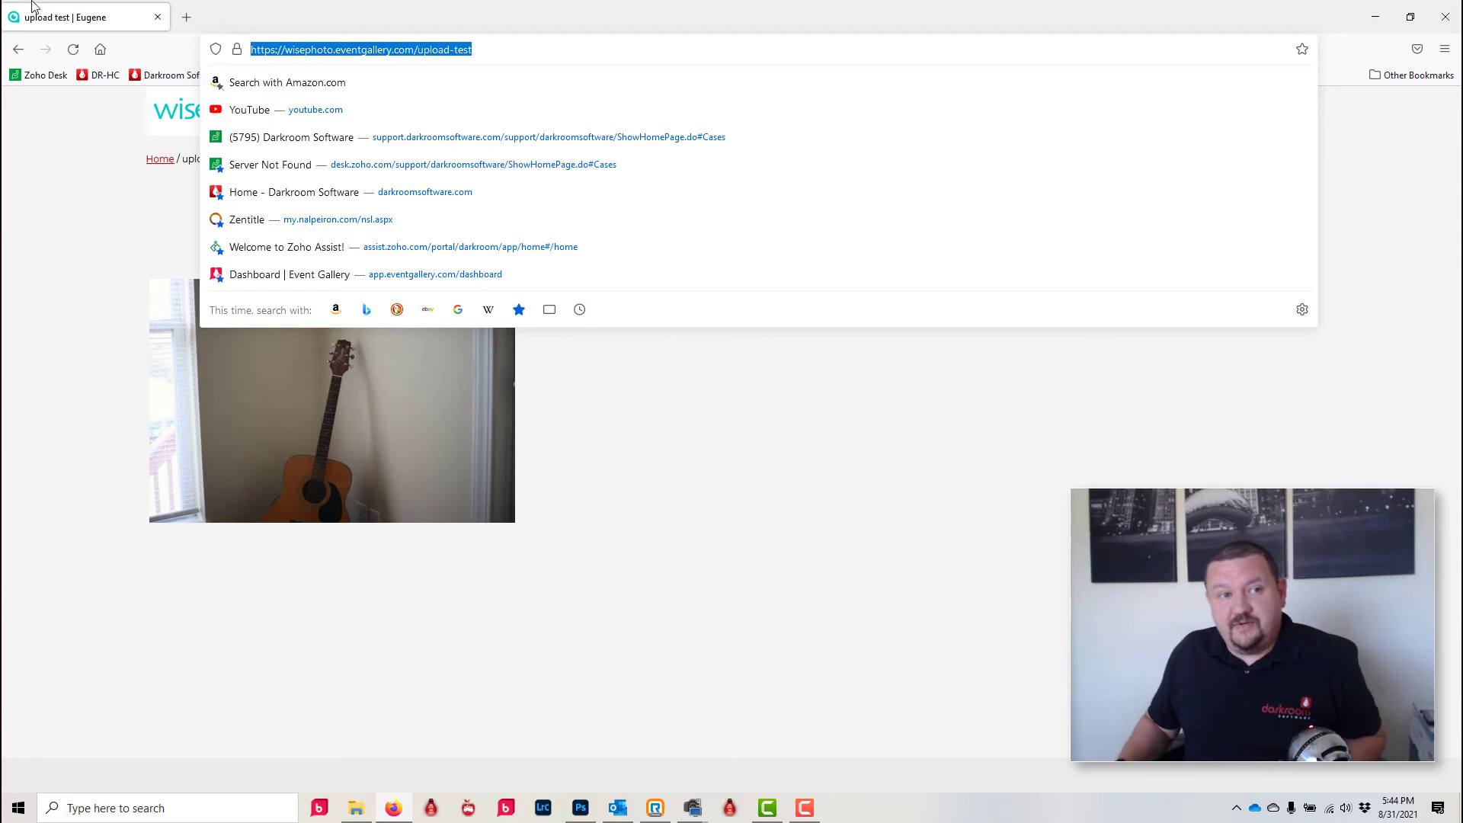
left_click(787, 685)
left_click(76, 52)
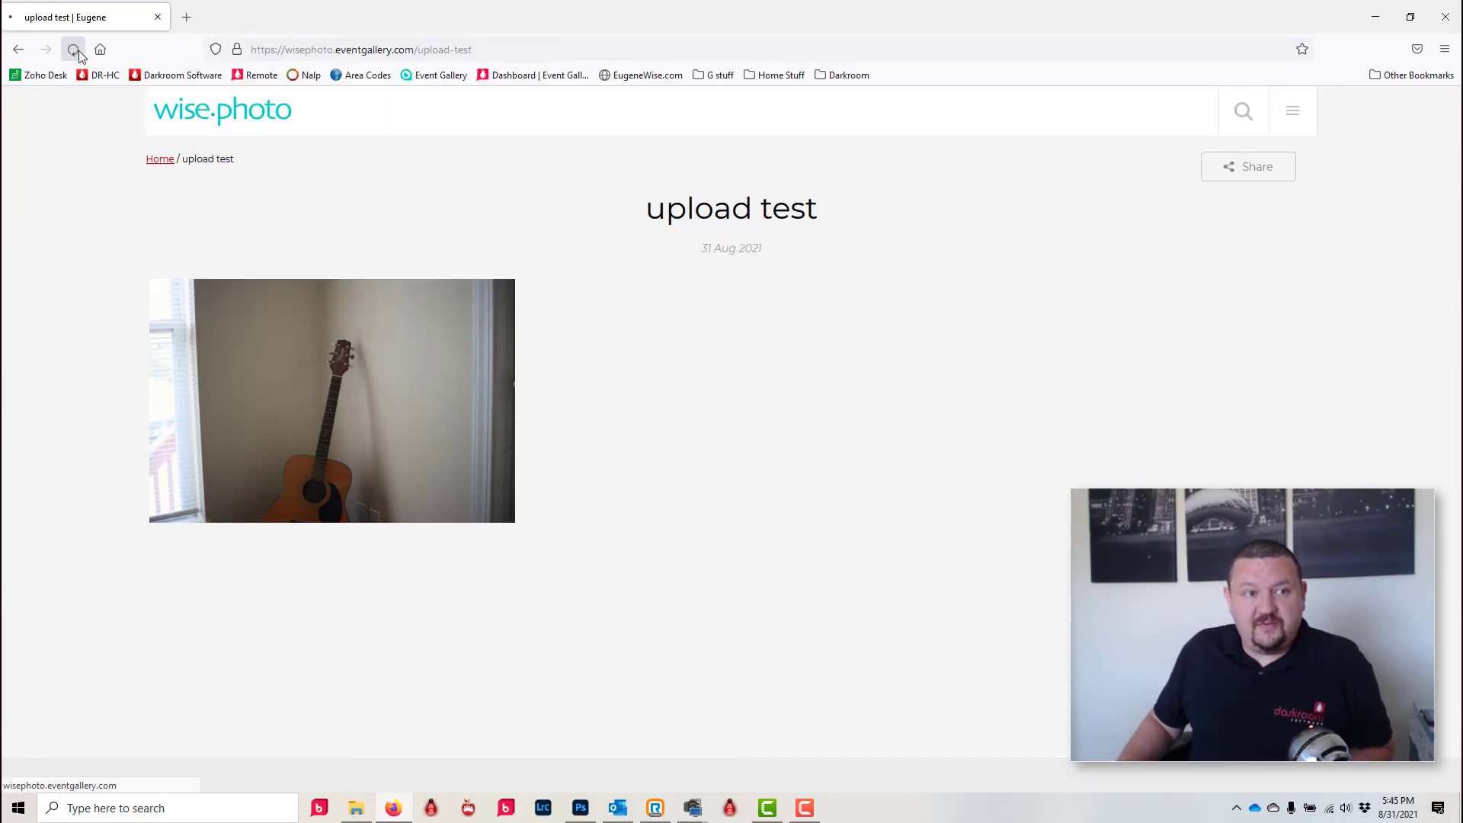